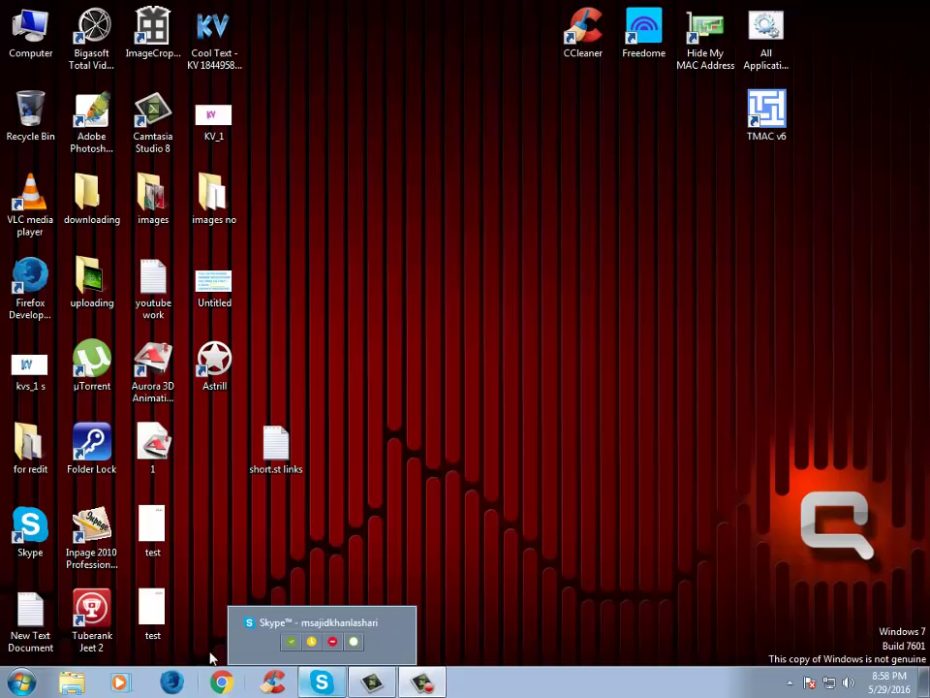
Launch Chrome and go to youtube.com
{"action": "left_click", "coordinate": [221, 682]}
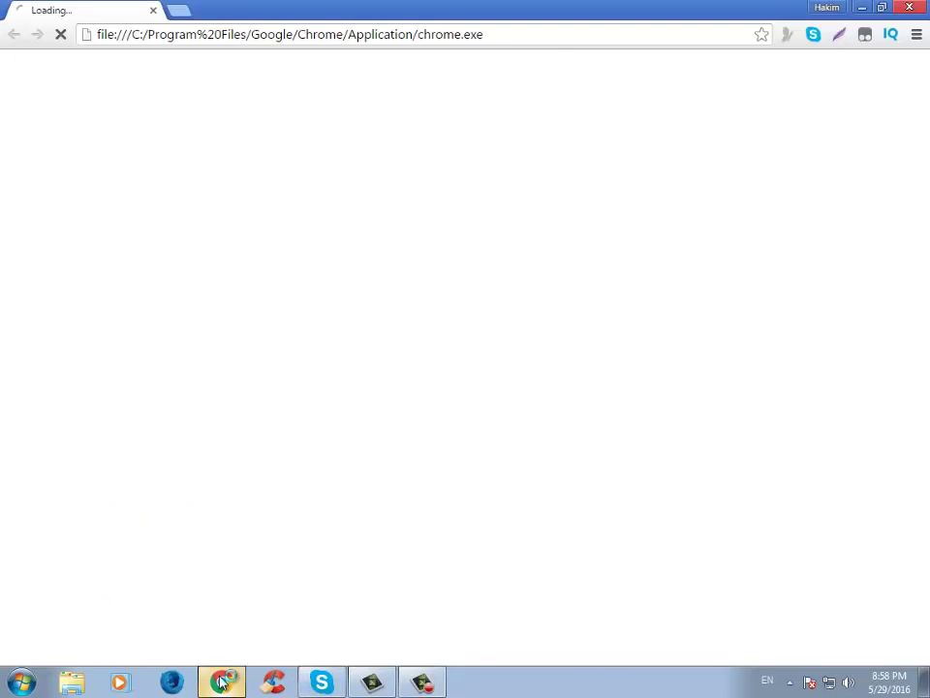
{"action": "left_click", "coordinate": [617, 38]}
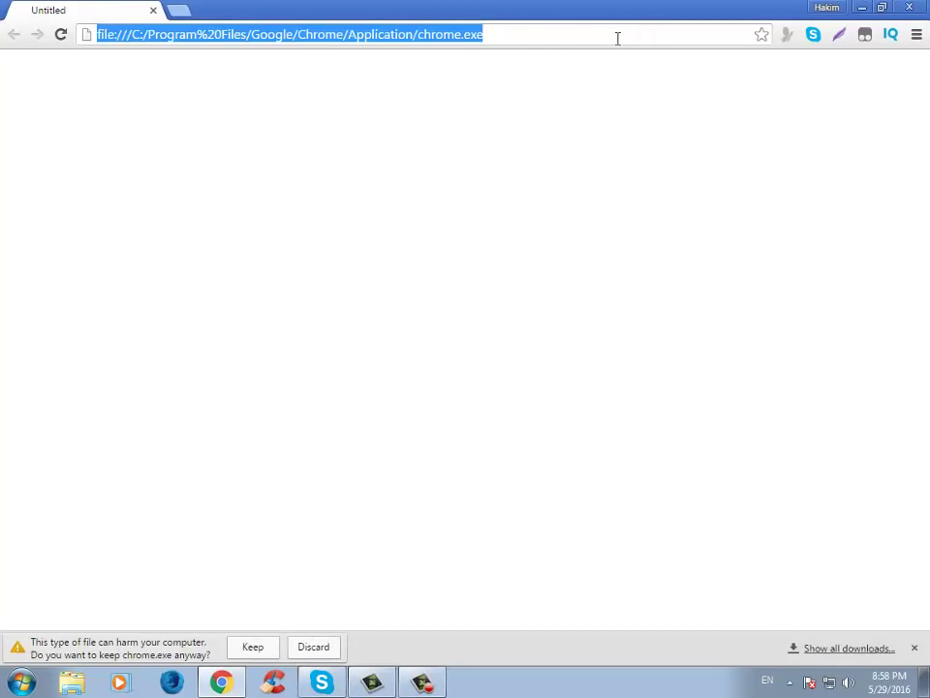
{"action": "type", "text": "you"}
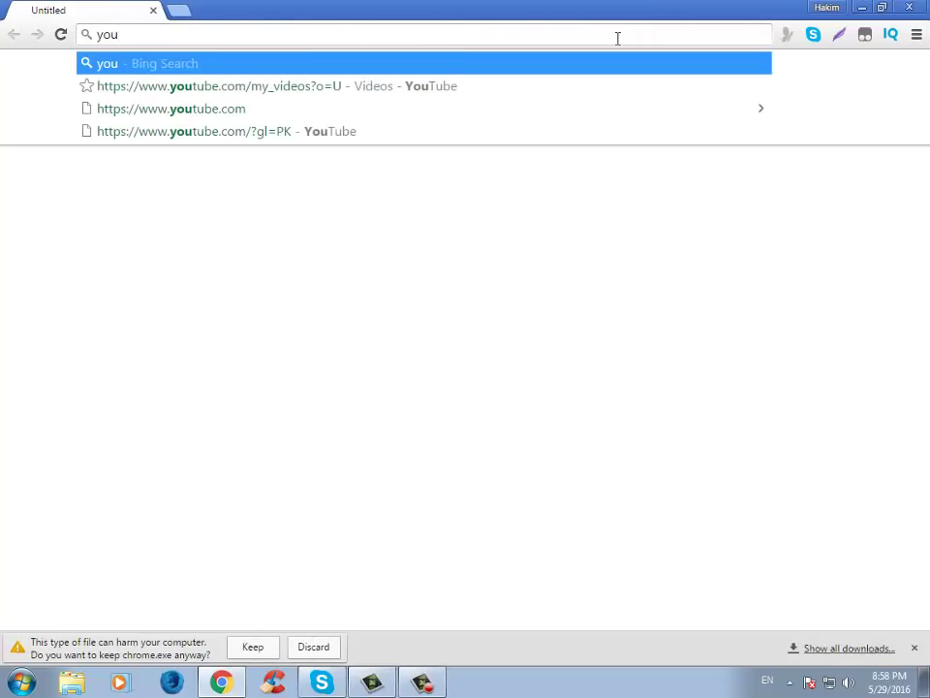
{"action": "type", "text": "tube"}
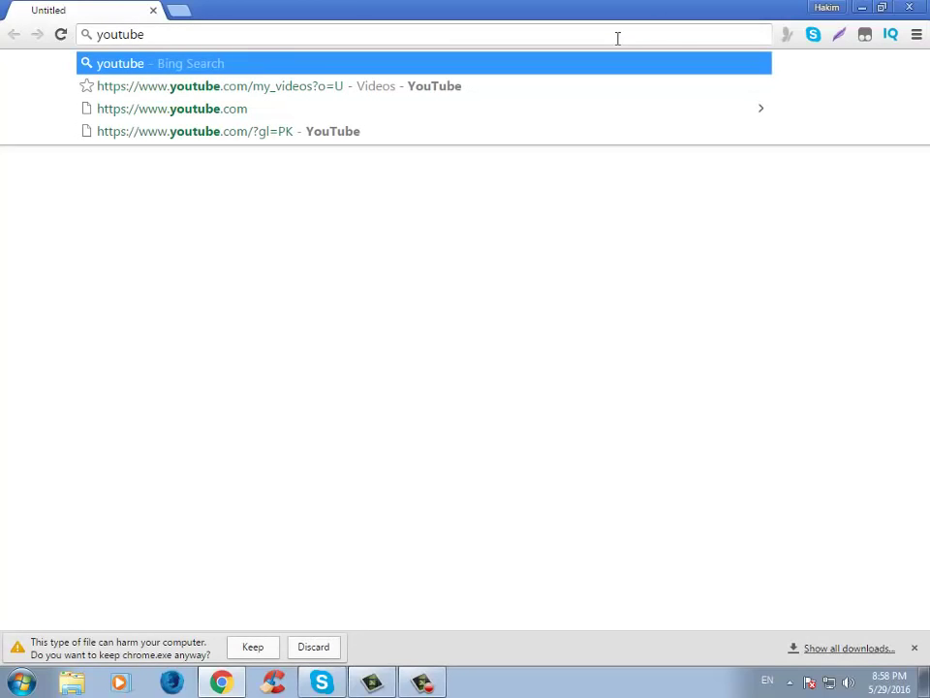
{"action": "type", "text": ".com"}
{"action": "key", "text": "Return"}
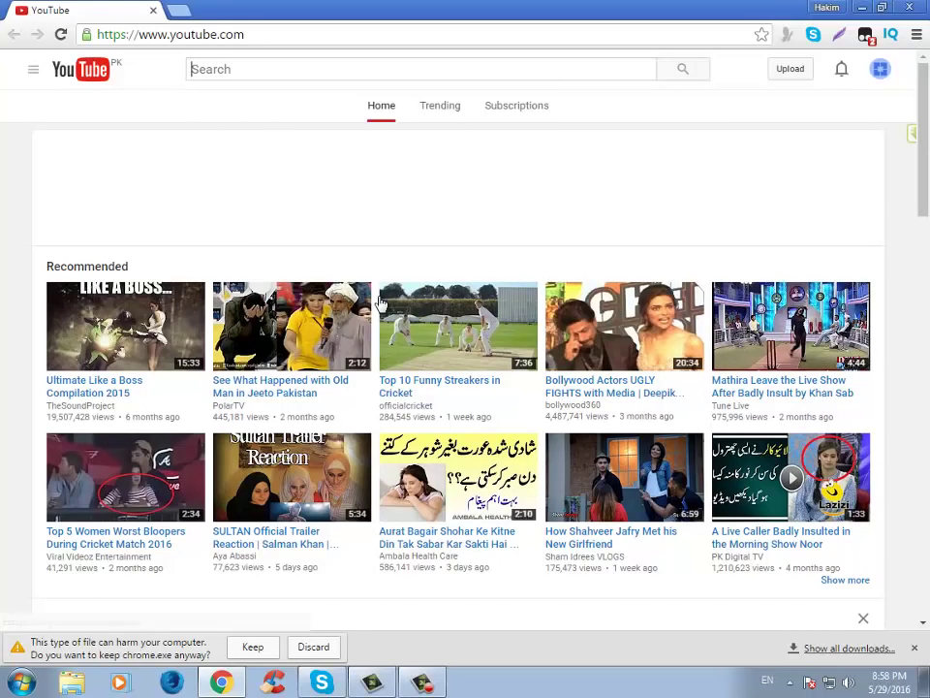
Close the pop-up ad tab and type 'tecnology' into the YouTube search box
{"action": "left_click", "coordinate": [251, 68]}
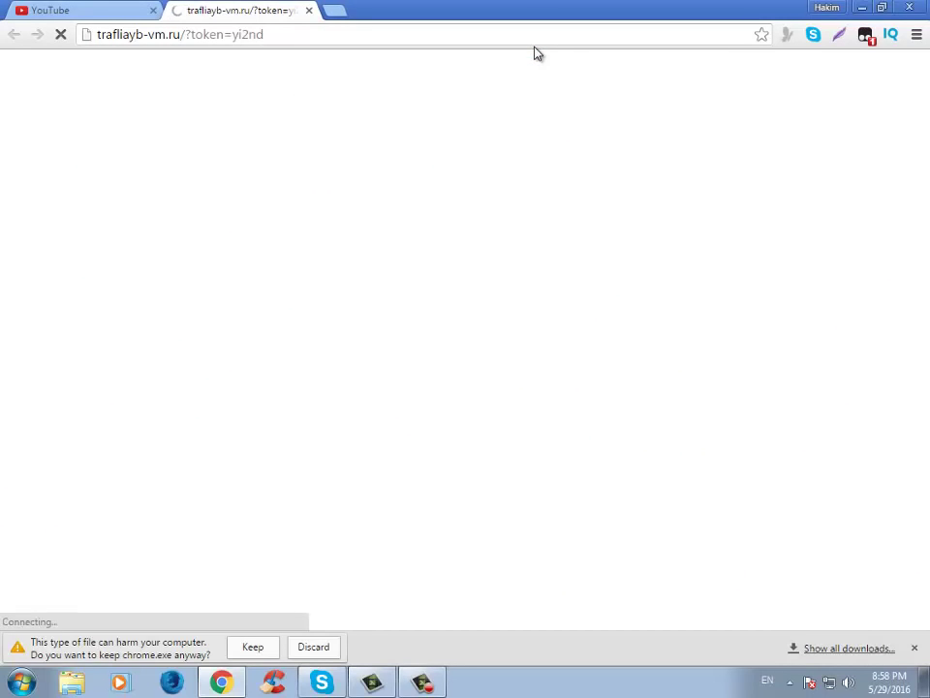
{"action": "left_click", "coordinate": [309, 11]}
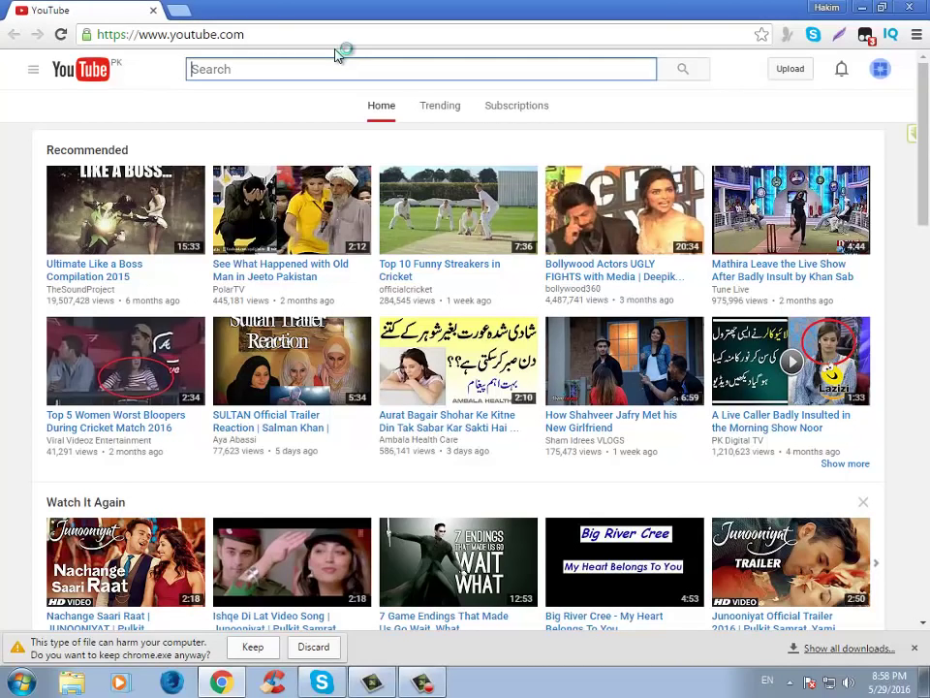
{"action": "type", "text": "t"}
{"action": "key", "text": "BackSpace"}
{"action": "type", "text": "t"}
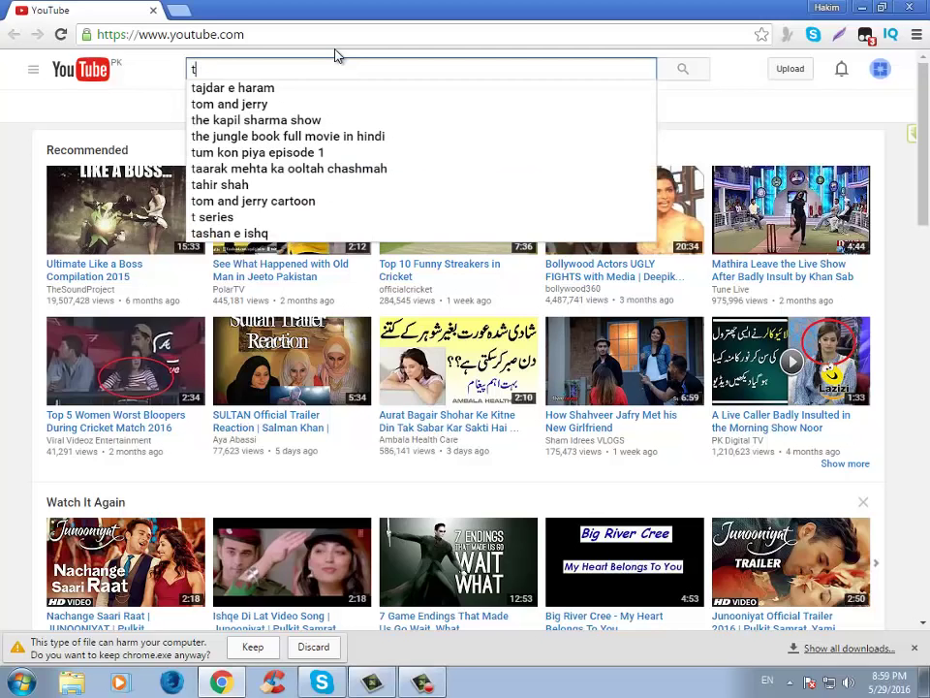
{"action": "type", "text": "ecnology"}
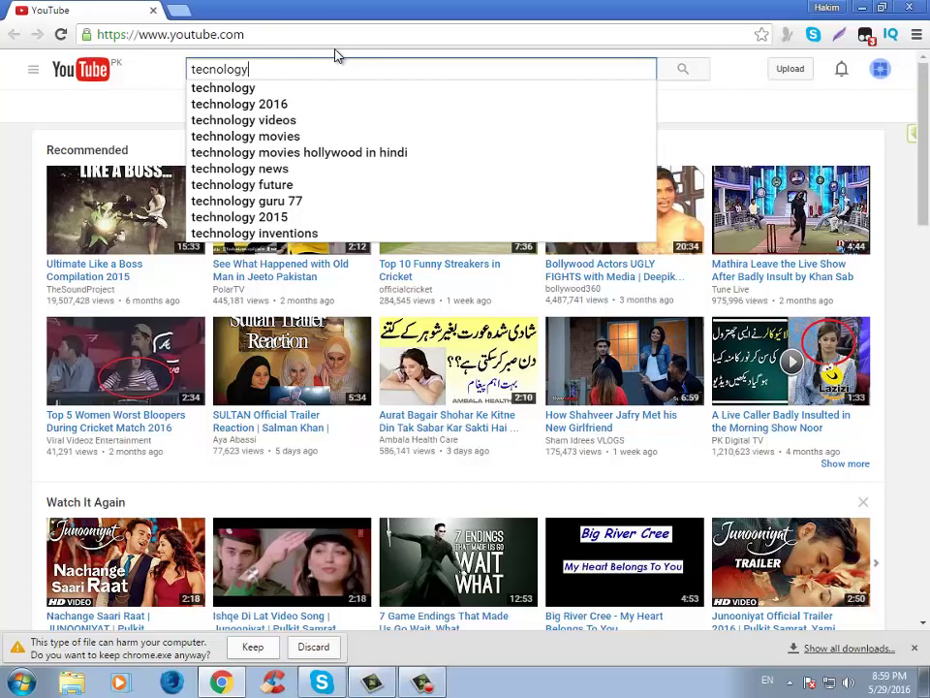
Search YouTube for 'technology zone' and discard the pending chrome.exe download
{"action": "left_click", "coordinate": [343, 90]}
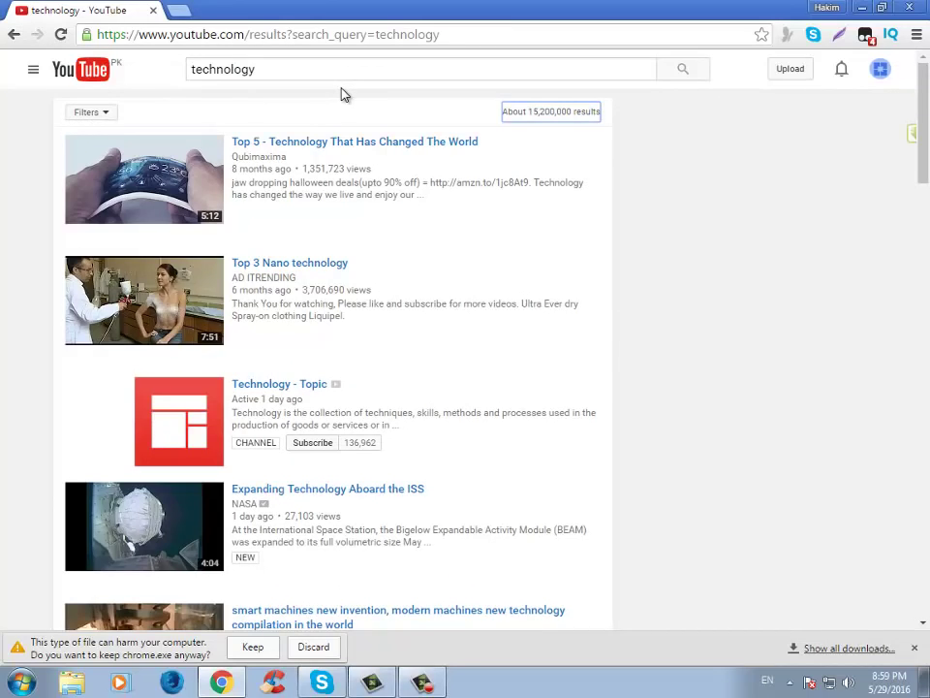
{"action": "left_click", "coordinate": [332, 69]}
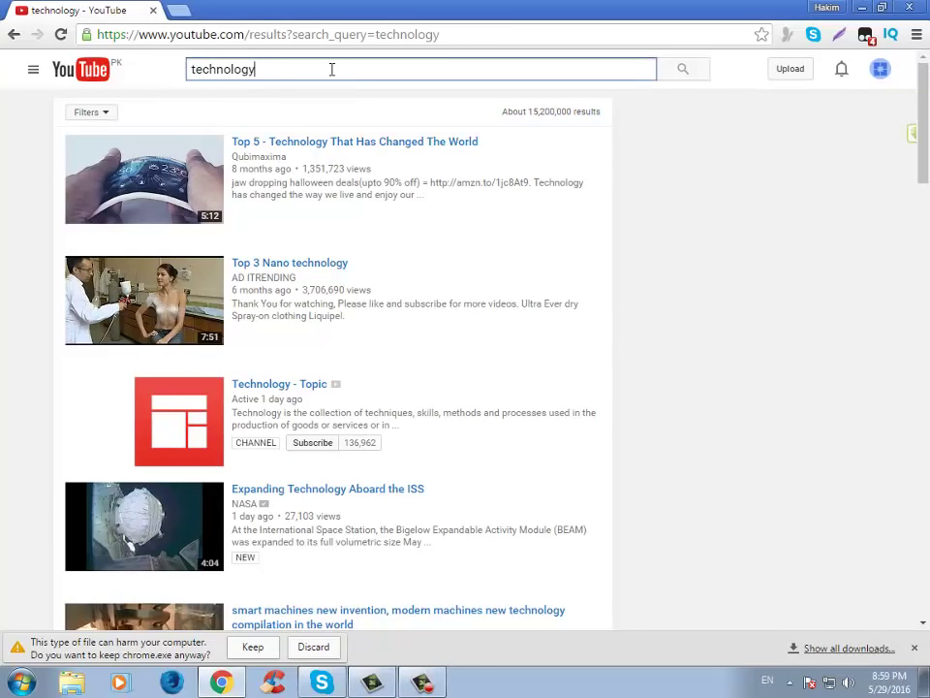
{"action": "type", "text": "zone"}
{"action": "key", "text": "Return"}
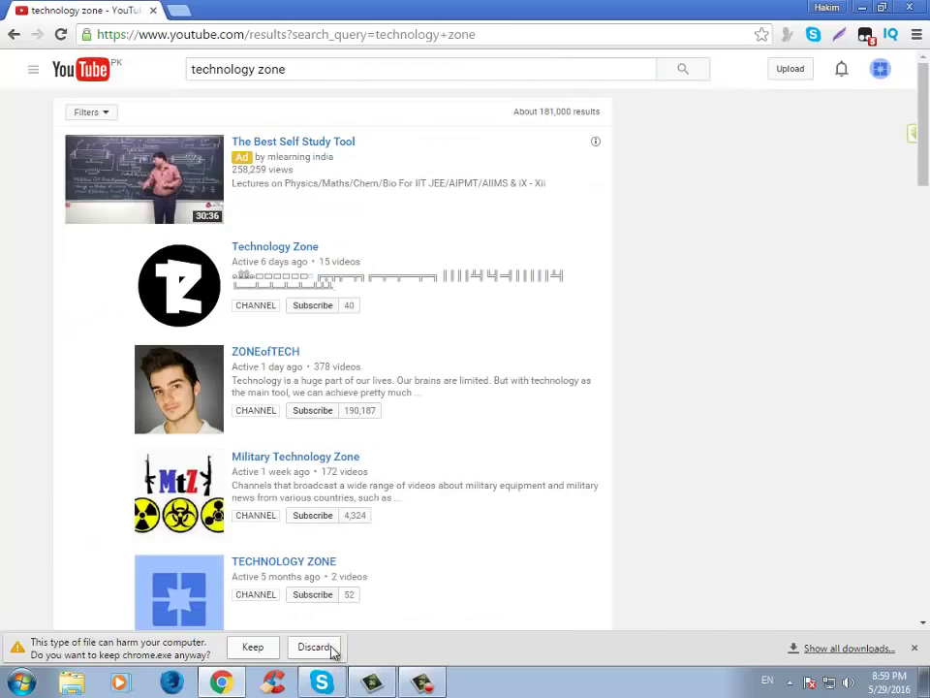
{"action": "left_click", "coordinate": [332, 651]}
{"action": "left_click", "coordinate": [304, 561]}
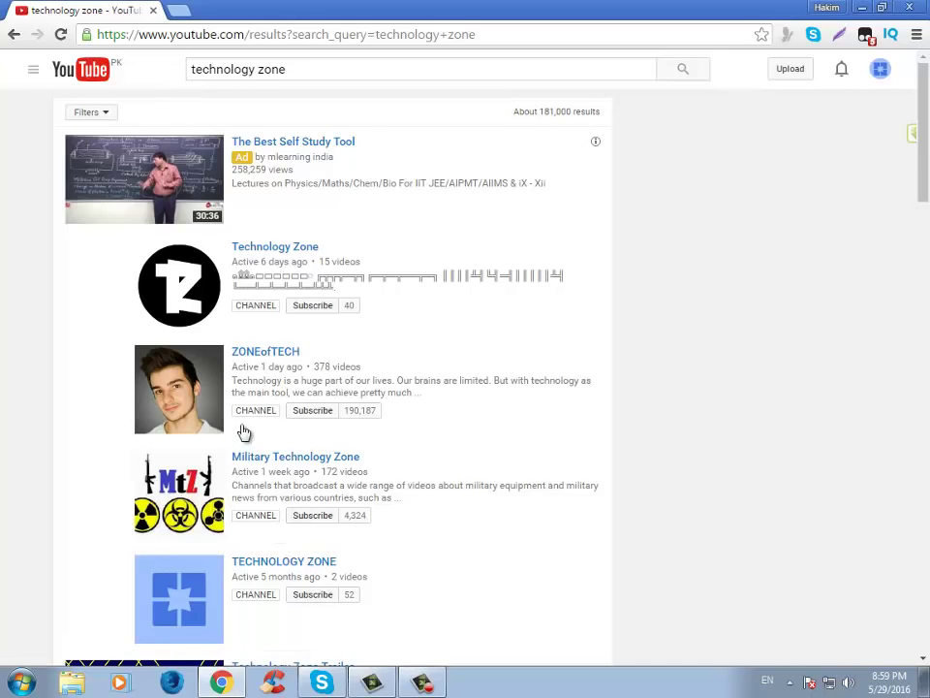
Open the ZONEofTECH channel, pause and mute its featured video, and scroll to Reviews
{"action": "left_click", "coordinate": [267, 363]}
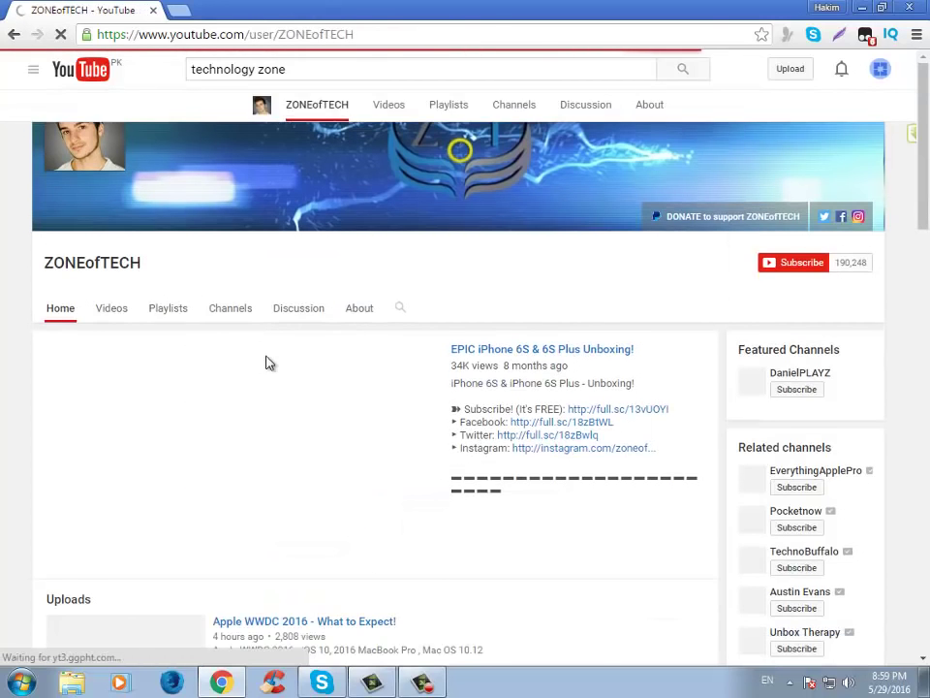
{"action": "scroll", "coordinate": [262, 354], "scroll_direction": "down", "scroll_amount": 2}
{"action": "scroll", "coordinate": [259, 351], "scroll_direction": "down", "scroll_amount": 2}
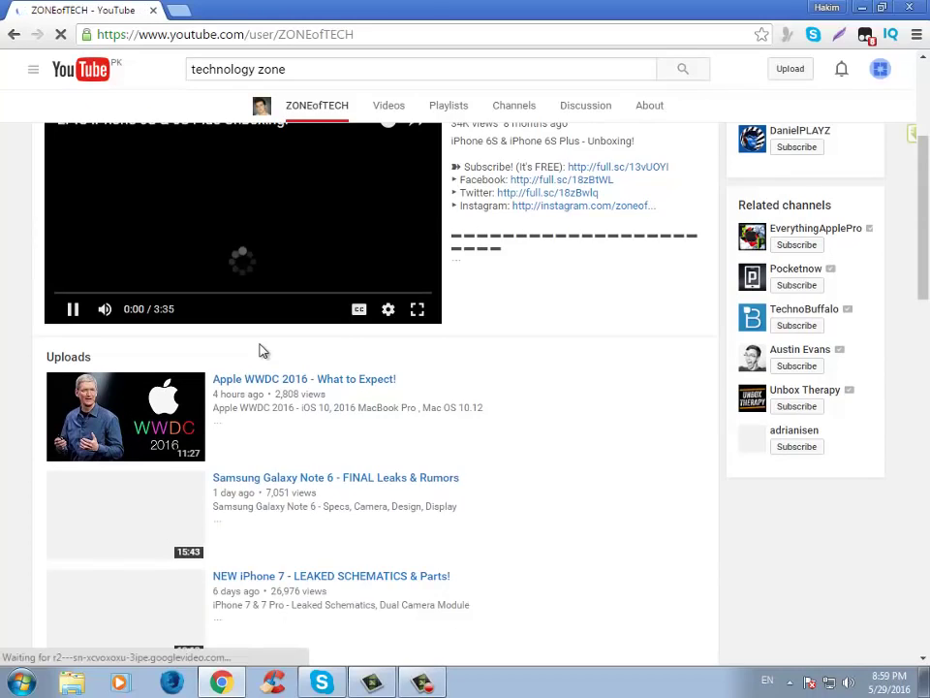
{"action": "scroll", "coordinate": [245, 333], "scroll_direction": "up", "scroll_amount": 1}
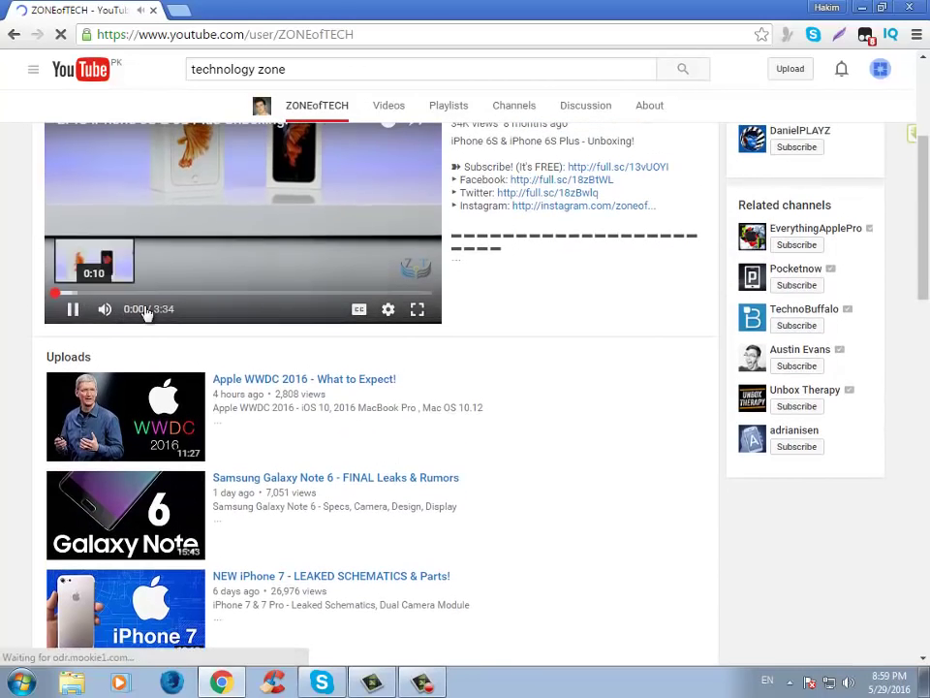
{"action": "left_click", "coordinate": [75, 318]}
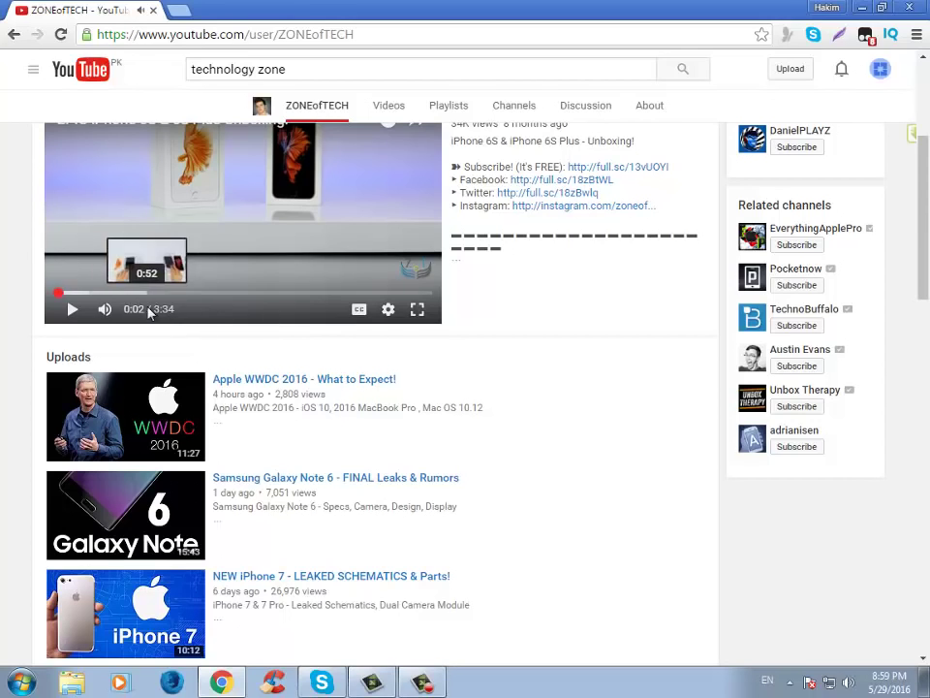
{"action": "left_click", "coordinate": [105, 308]}
{"action": "scroll", "coordinate": [256, 321], "scroll_direction": "up", "scroll_amount": 3}
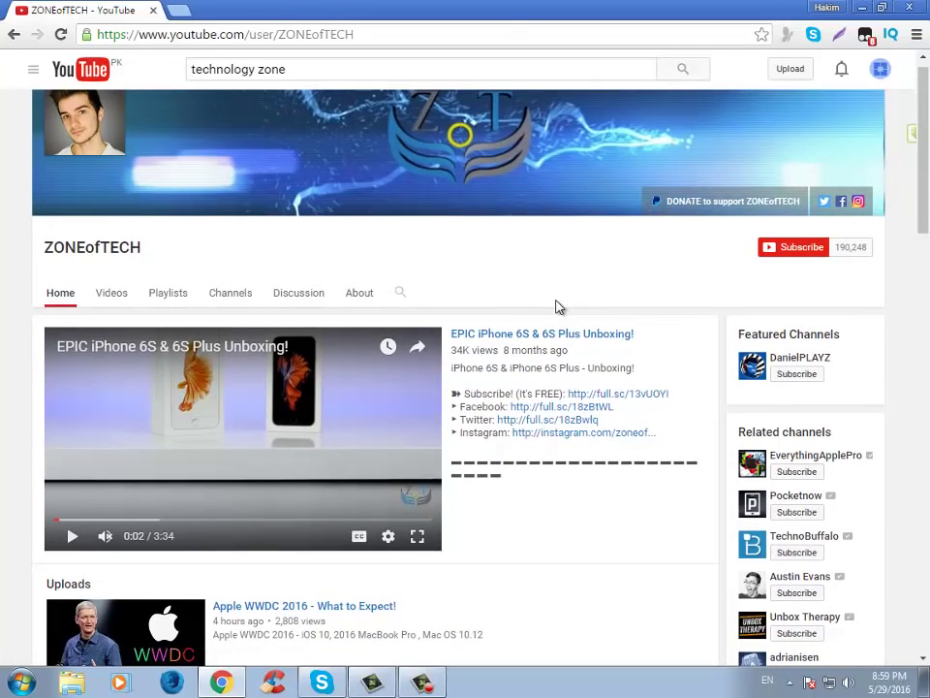
{"action": "scroll", "coordinate": [555, 307], "scroll_direction": "down", "scroll_amount": 2}
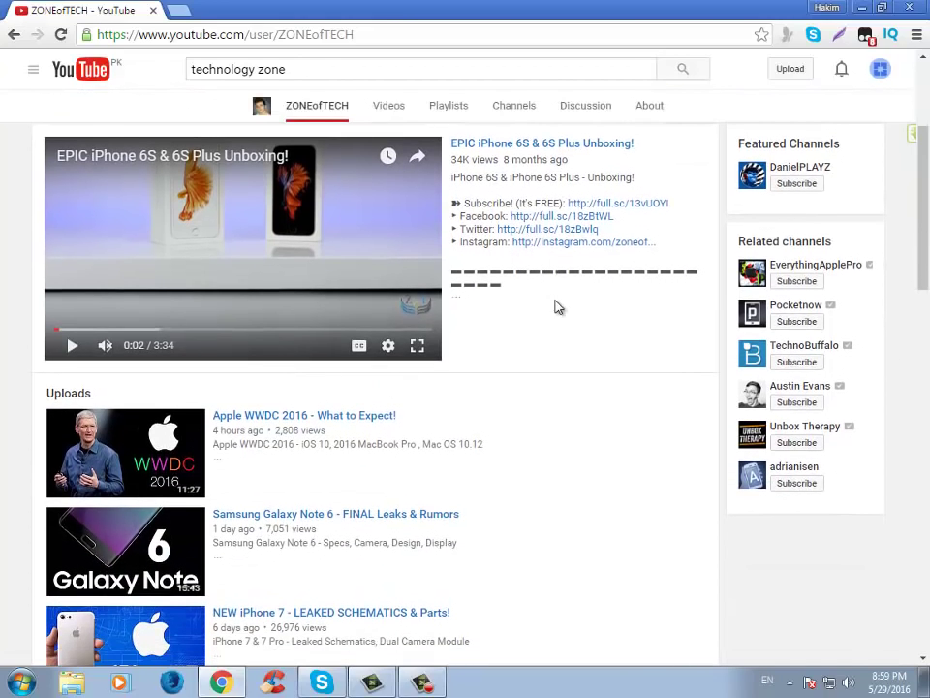
{"action": "scroll", "coordinate": [556, 307], "scroll_direction": "down", "scroll_amount": 2}
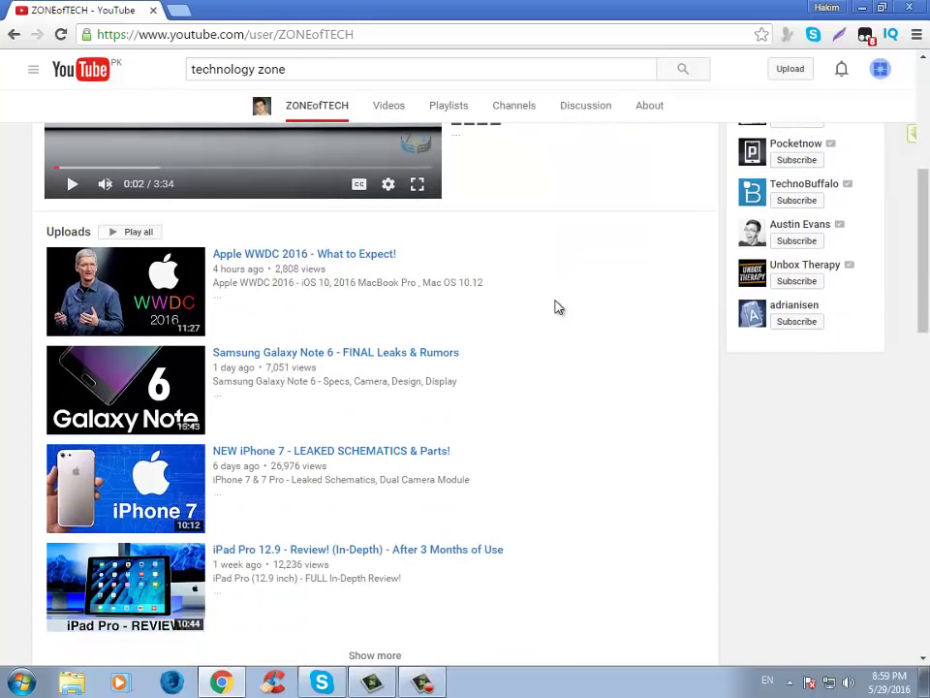
{"action": "scroll", "coordinate": [247, 243], "scroll_direction": "down", "scroll_amount": 3}
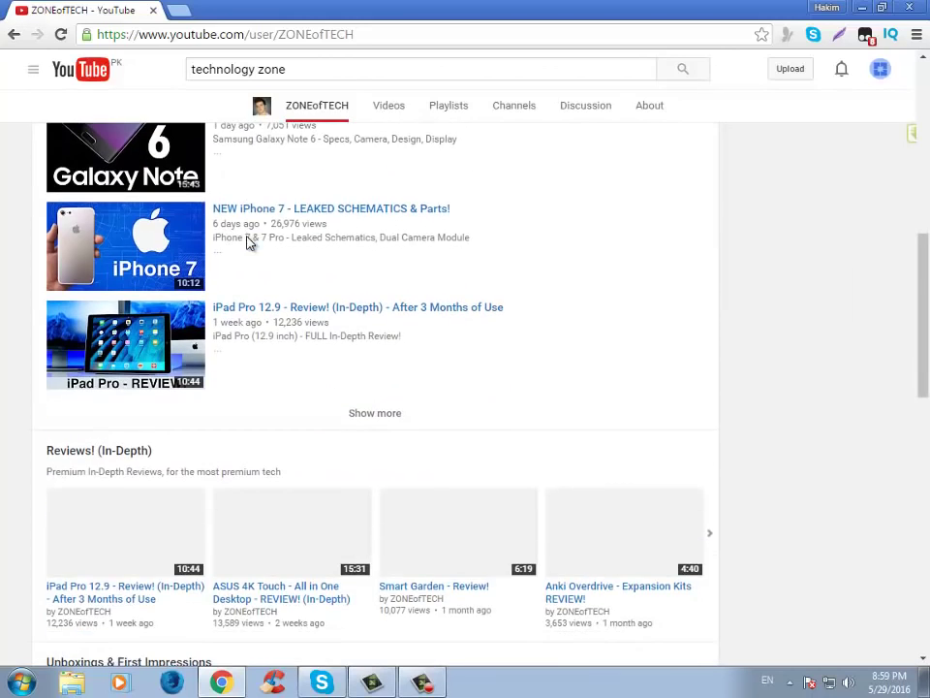
{"action": "scroll", "coordinate": [247, 243], "scroll_direction": "down", "scroll_amount": 3}
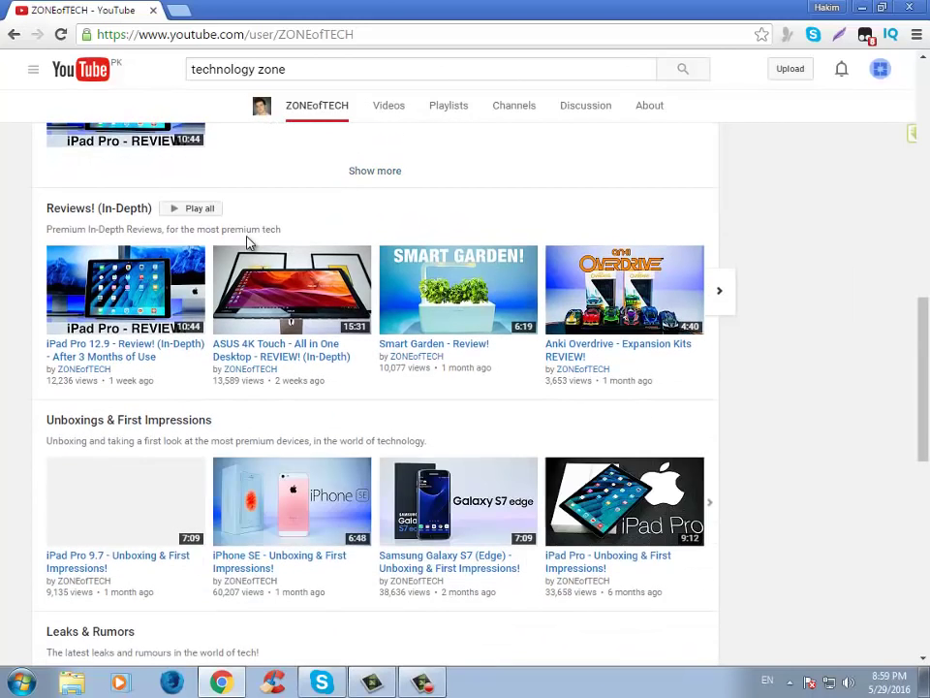
Open the ASUS 4K Touch review video paused and subscribe to ZONEofTECH
{"action": "left_click", "coordinate": [268, 281]}
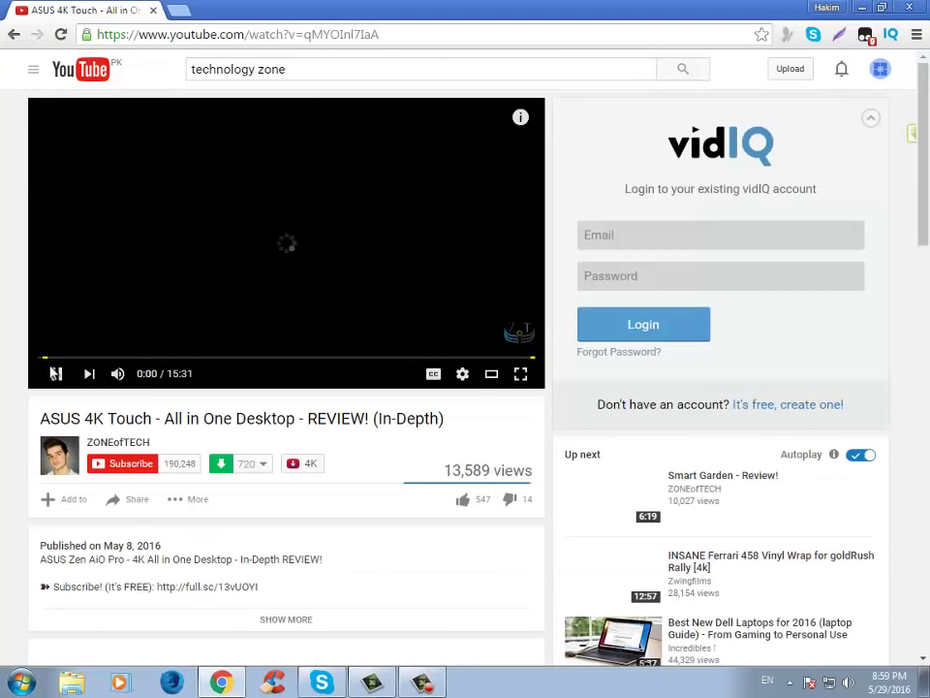
{"action": "left_click", "coordinate": [55, 373]}
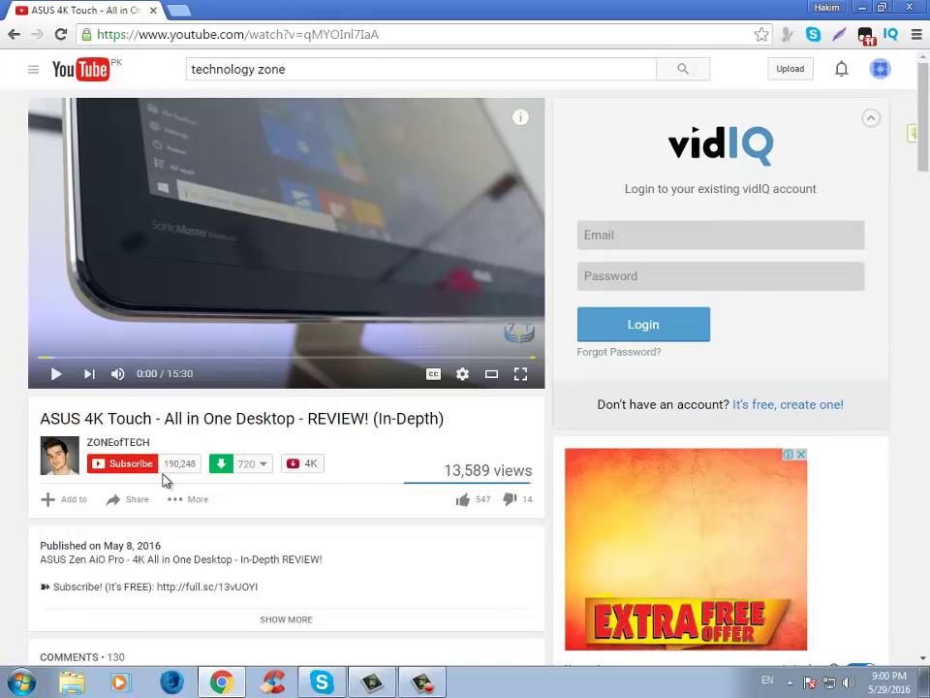
{"action": "left_click", "coordinate": [880, 69]}
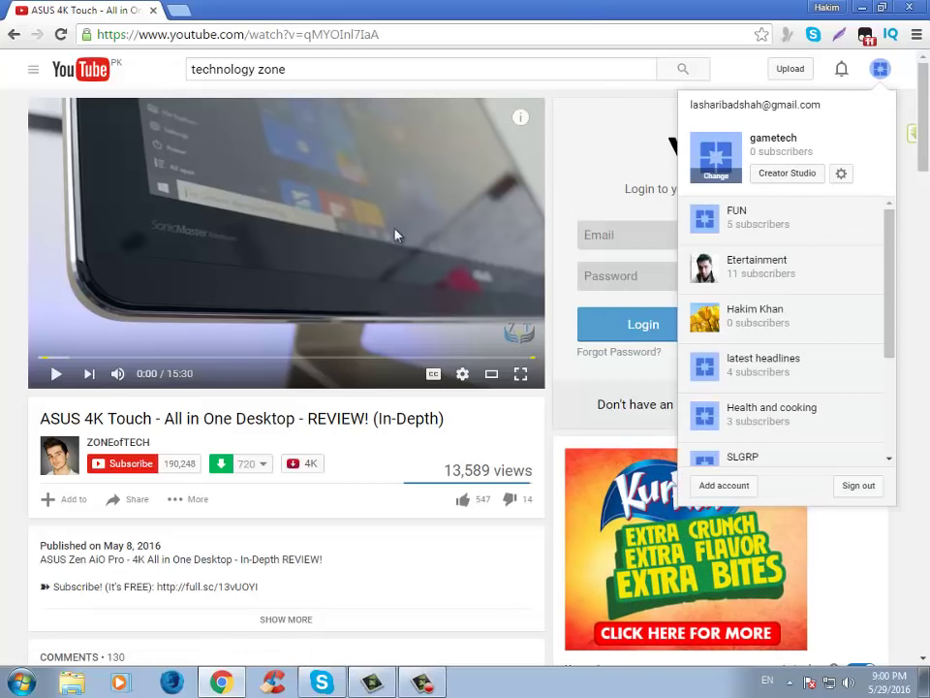
{"action": "left_click", "coordinate": [143, 469]}
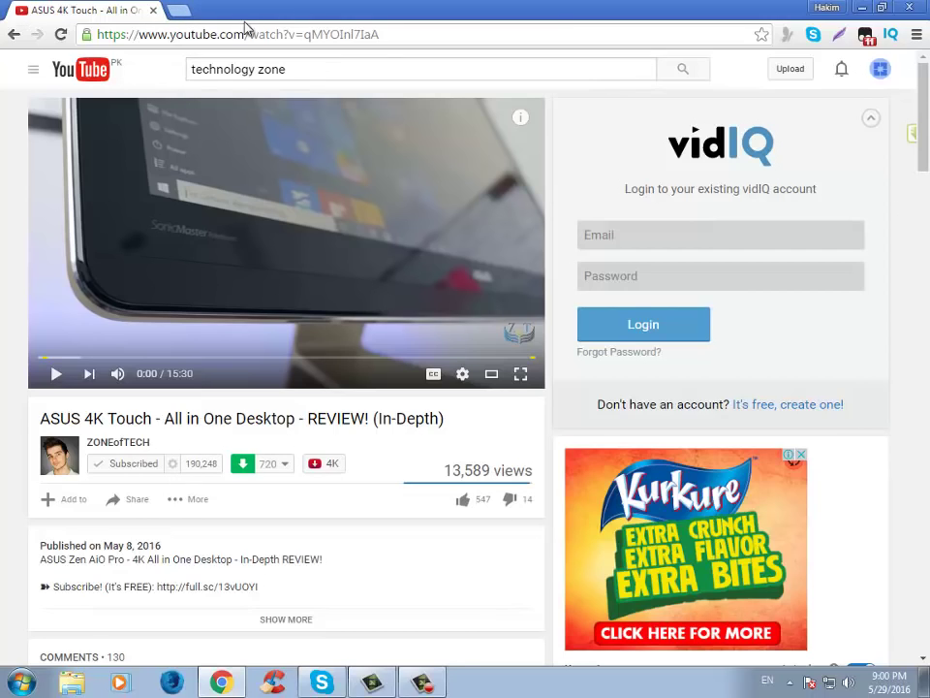
Open the Google home page in a new tab
{"action": "left_click", "coordinate": [178, 11]}
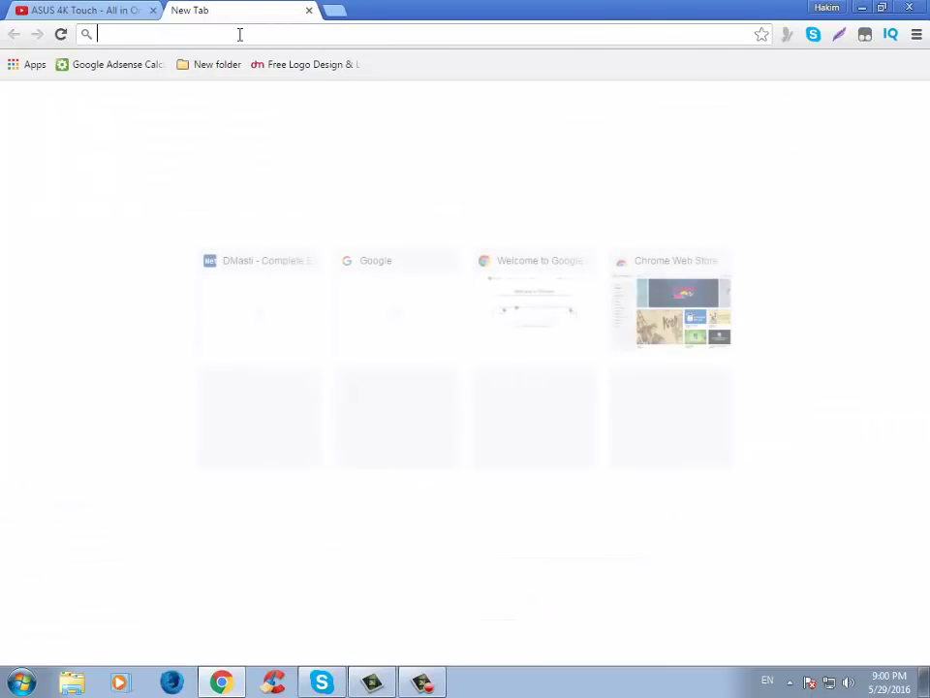
{"action": "type", "text": "google.com"}
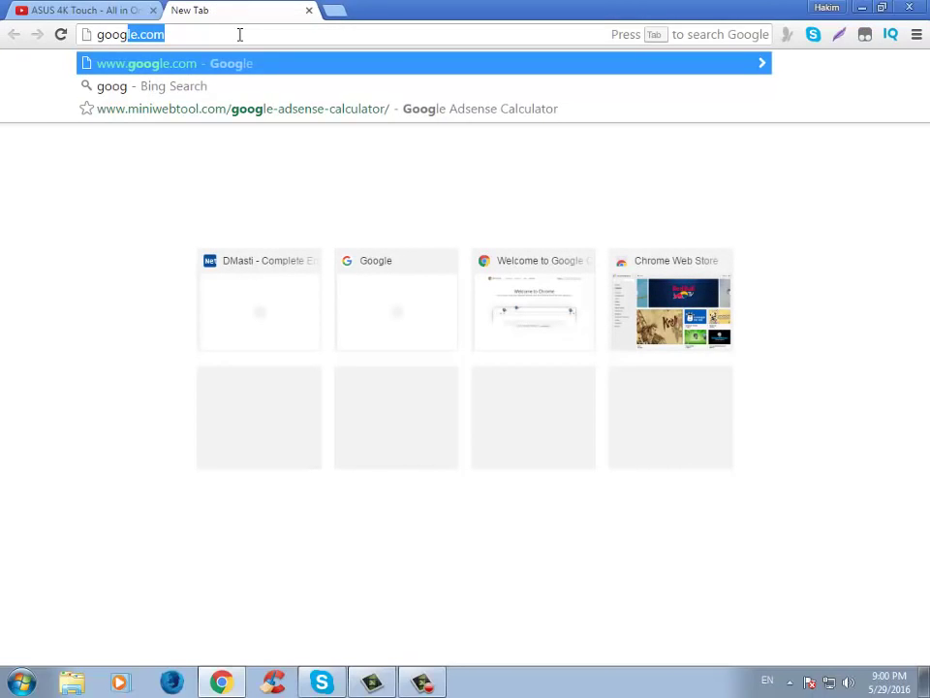
{"action": "key", "text": "Return"}
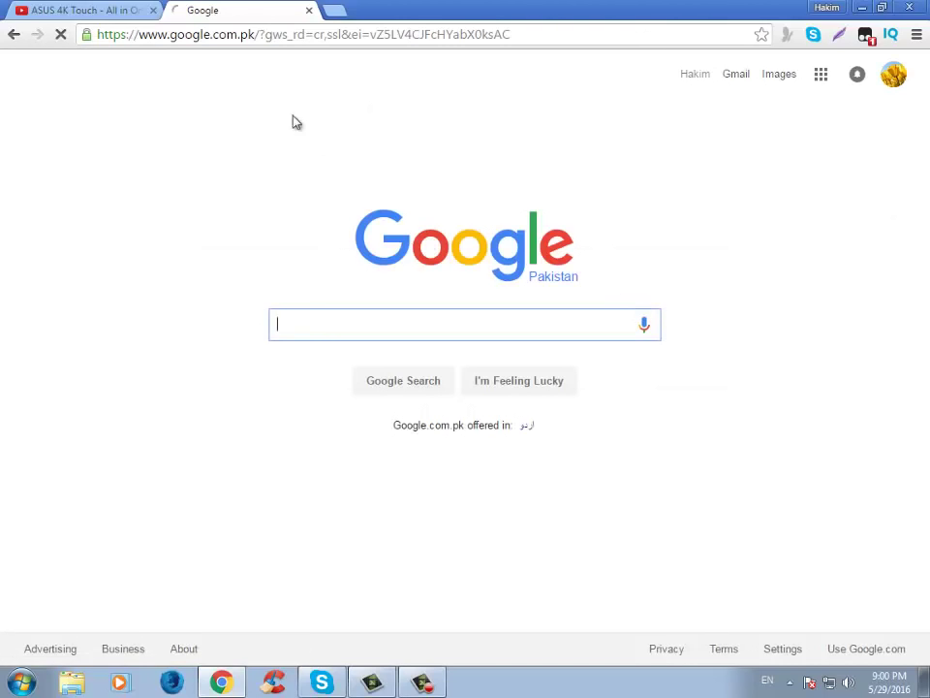
Search Google for 'rabb.it' and open the 'Rabbit | More than just video chat' result
{"action": "type", "text": "rab"}
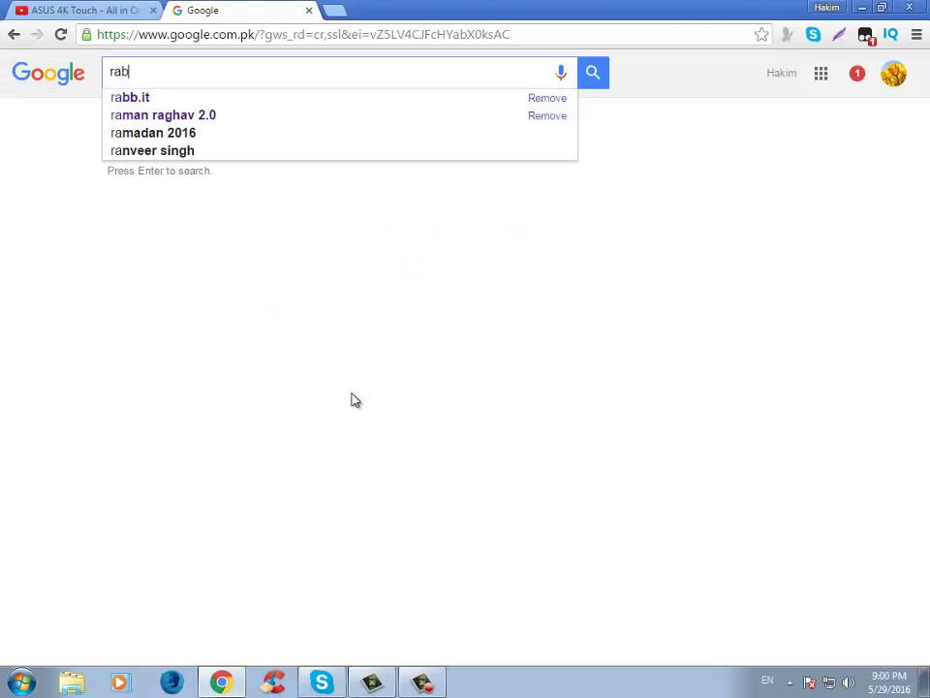
{"action": "type", "text": "biit"}
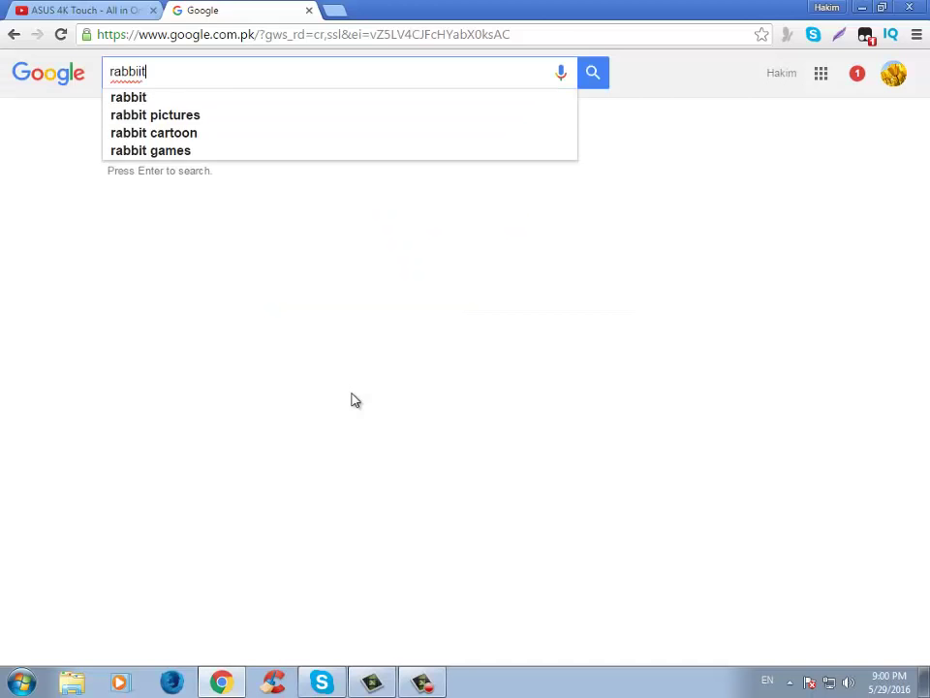
{"action": "key", "text": "Return"}
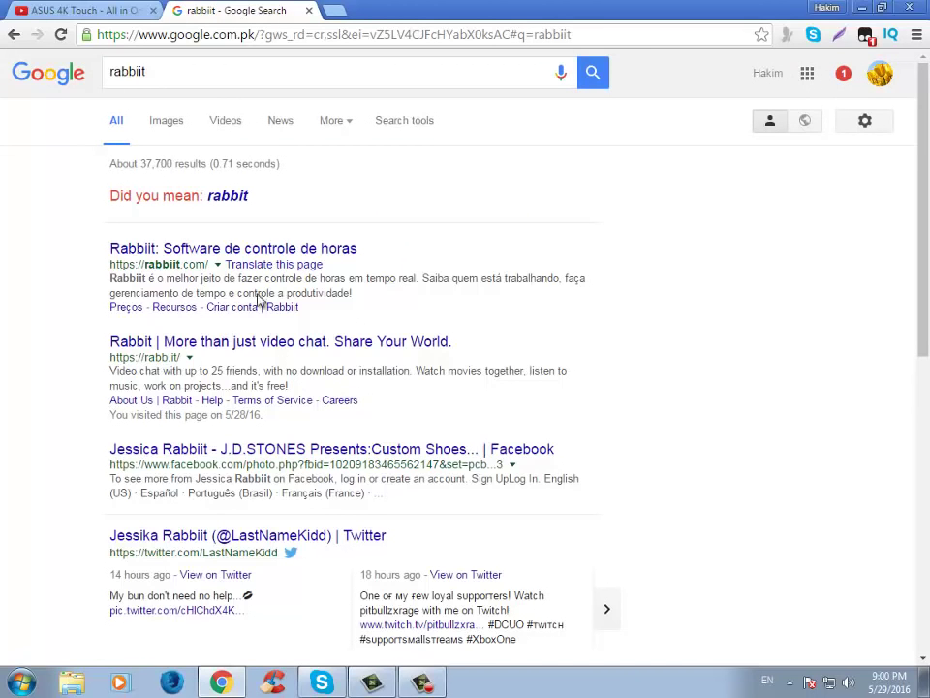
{"action": "left_click", "coordinate": [201, 78]}
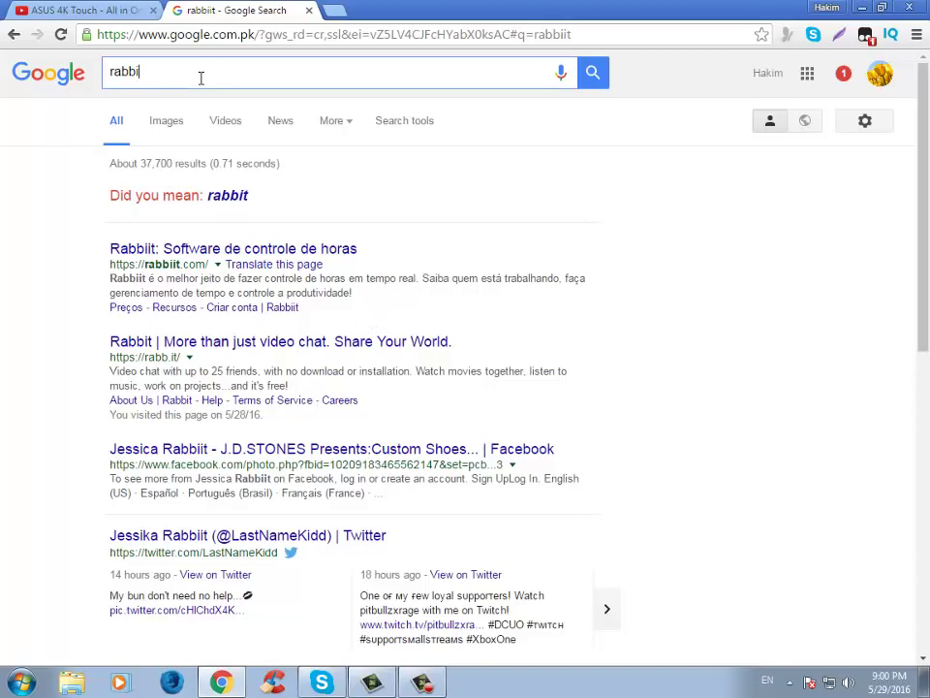
{"action": "type", "text": "b.it"}
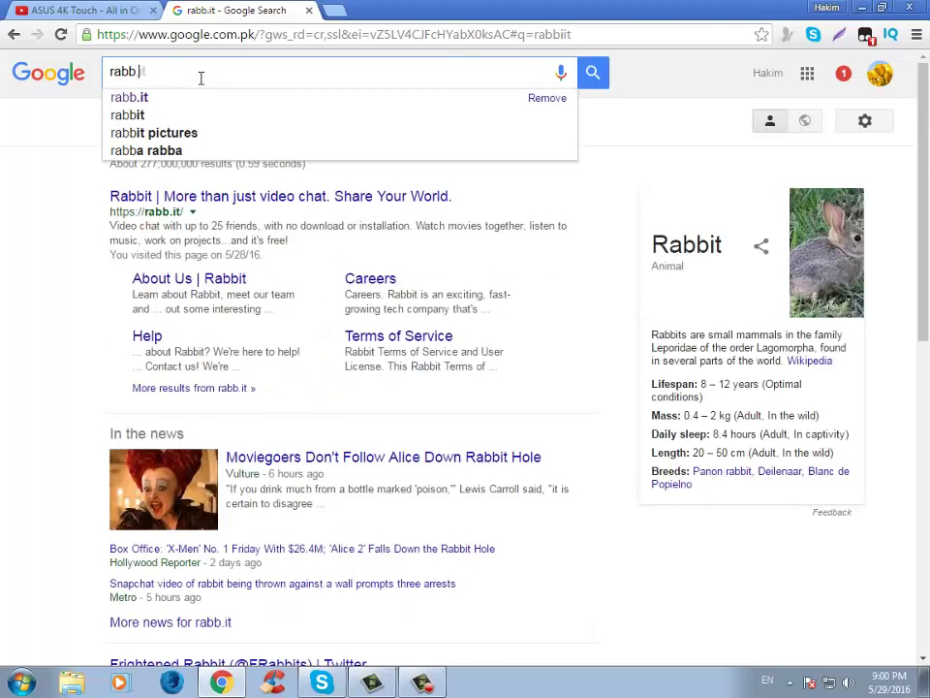
{"action": "key", "text": "Return"}
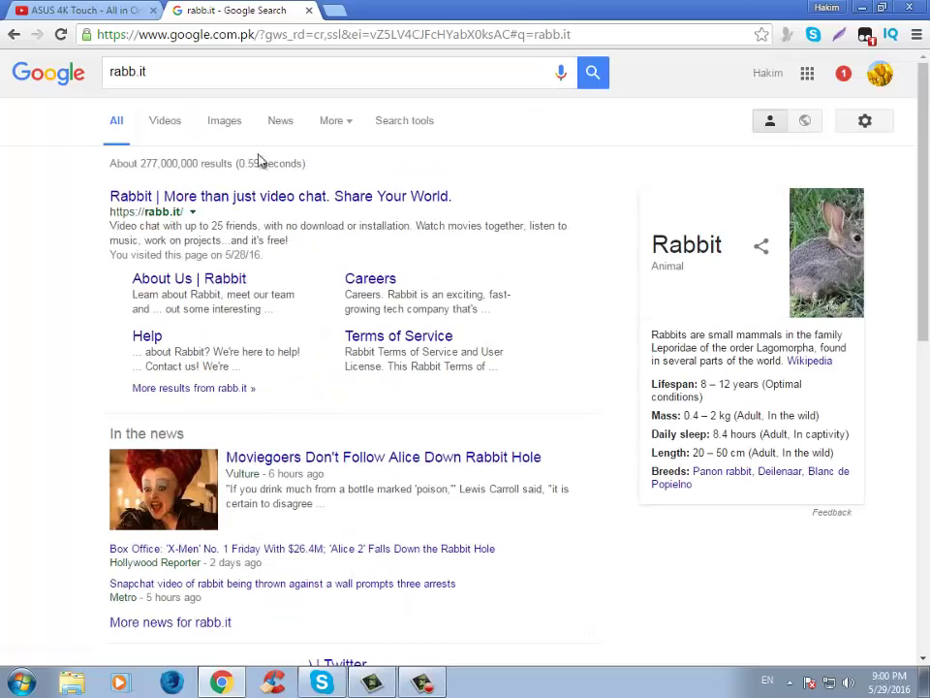
{"action": "left_click", "coordinate": [302, 197]}
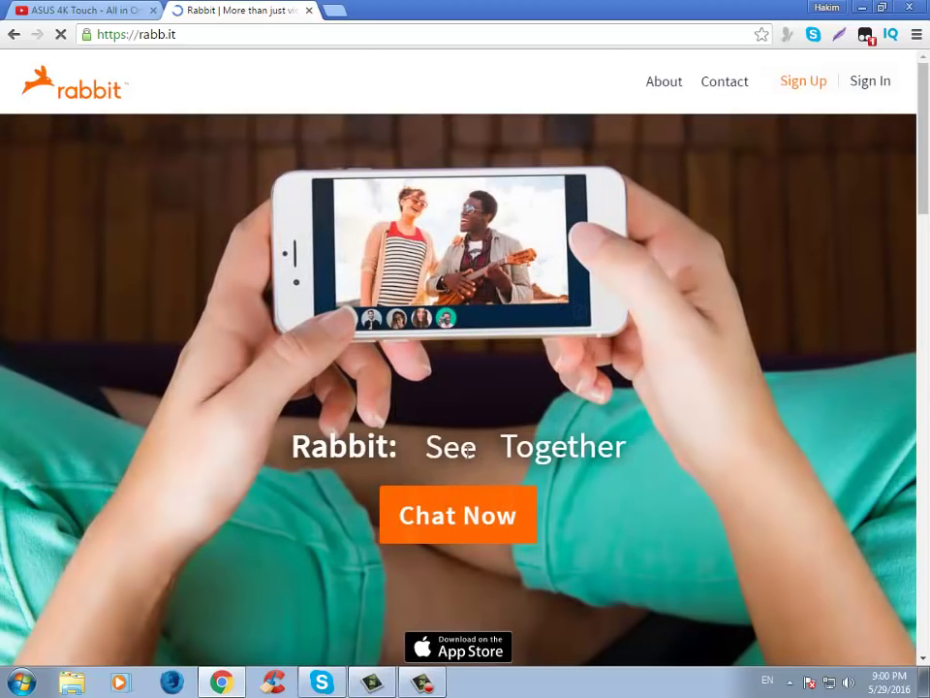
Sign in to Rabbit with Facebook and choose Stay Here on the welcome dialog
{"action": "left_click", "coordinate": [870, 84]}
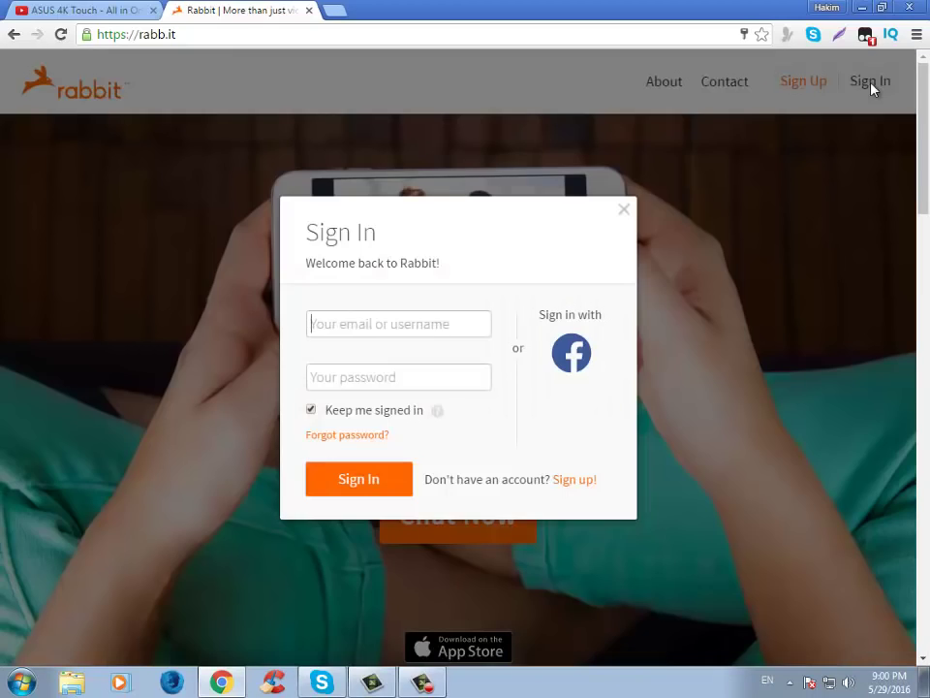
{"action": "left_click", "coordinate": [570, 356]}
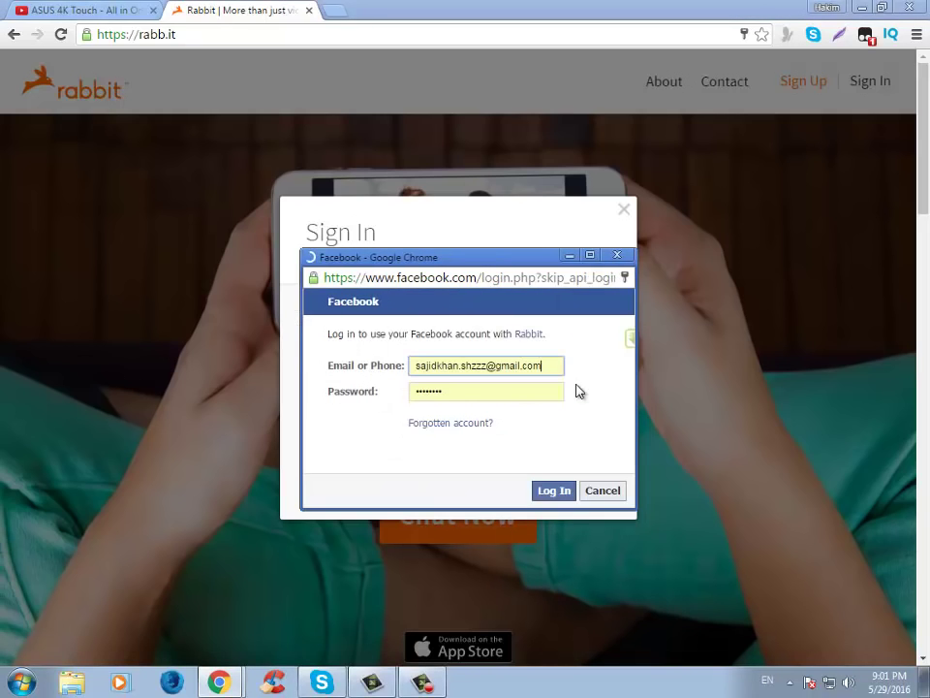
{"action": "left_click", "coordinate": [562, 496]}
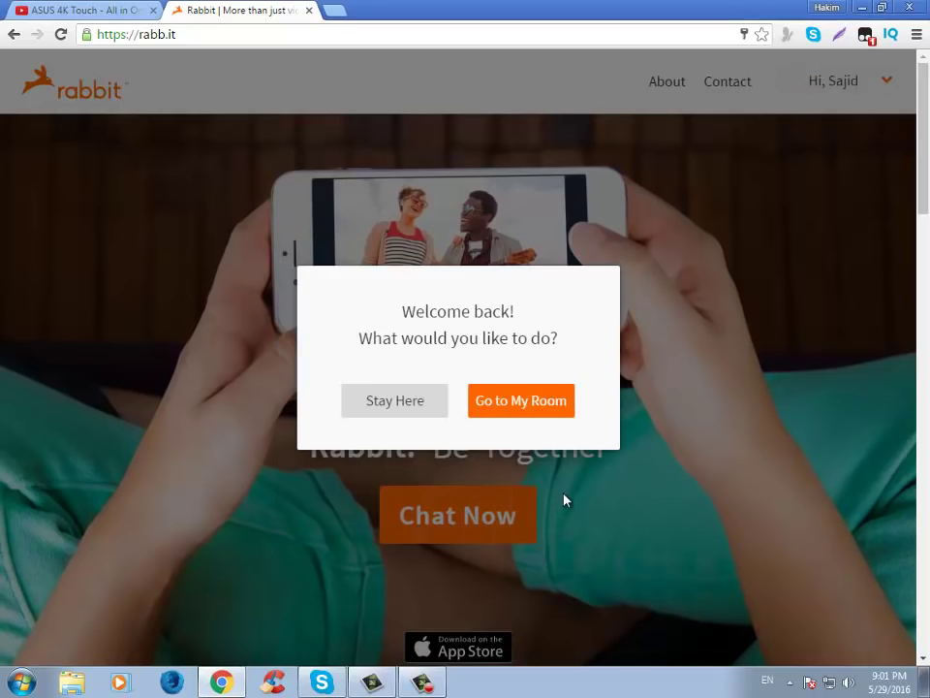
{"action": "left_click", "coordinate": [372, 406]}
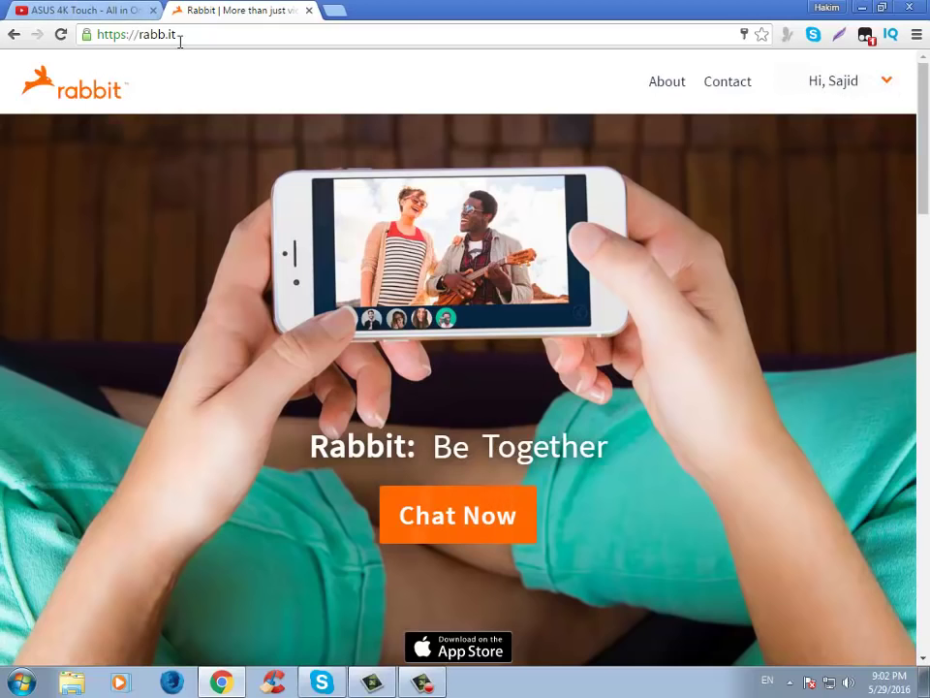
Go to My Room from the account menu and join with video chat
{"action": "left_click", "coordinate": [890, 83]}
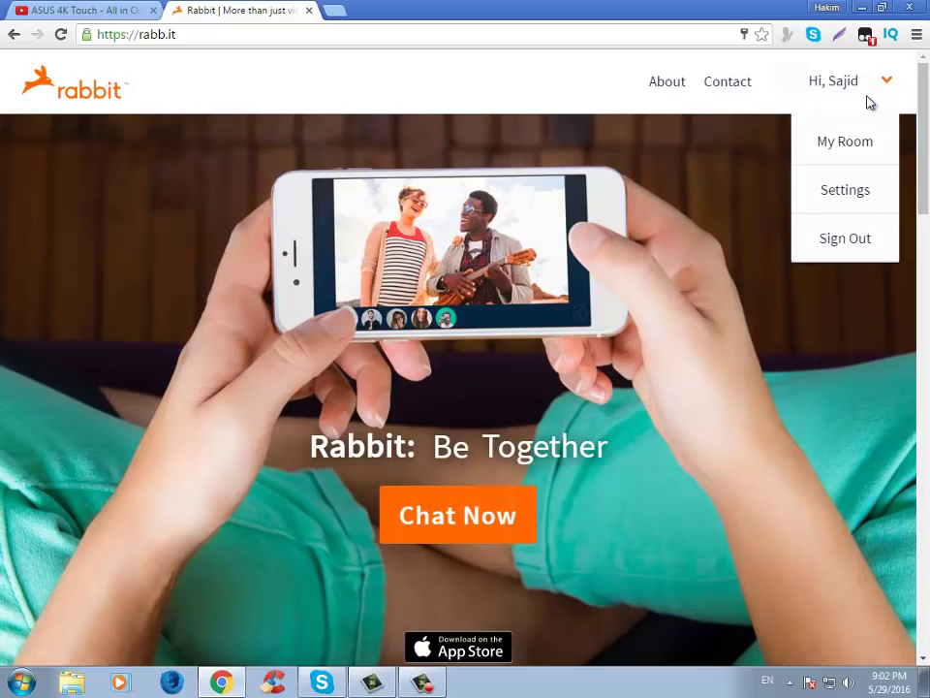
{"action": "left_click", "coordinate": [845, 143]}
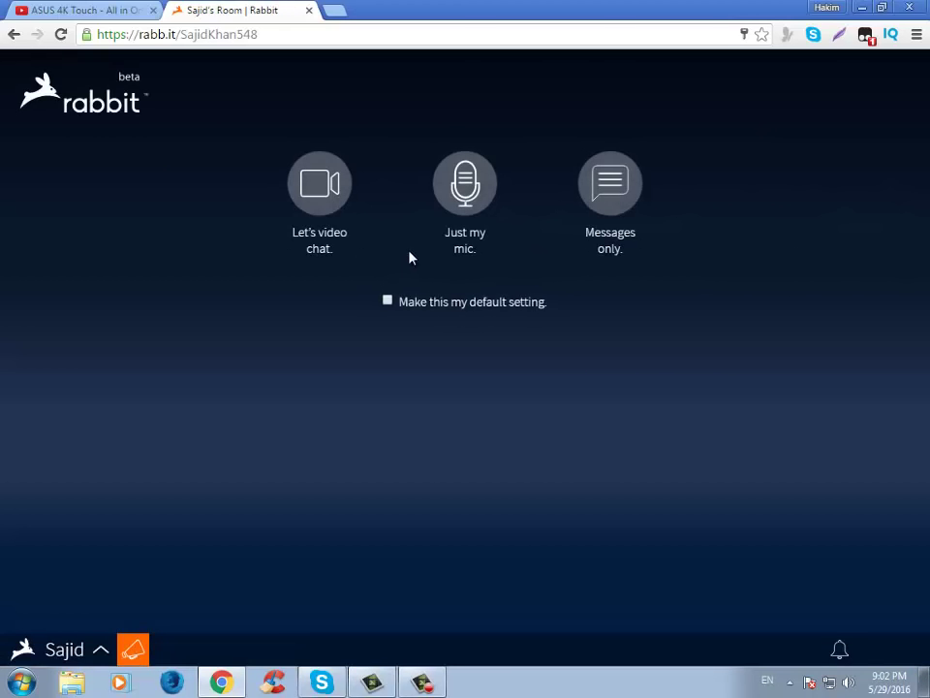
{"action": "left_click", "coordinate": [335, 208]}
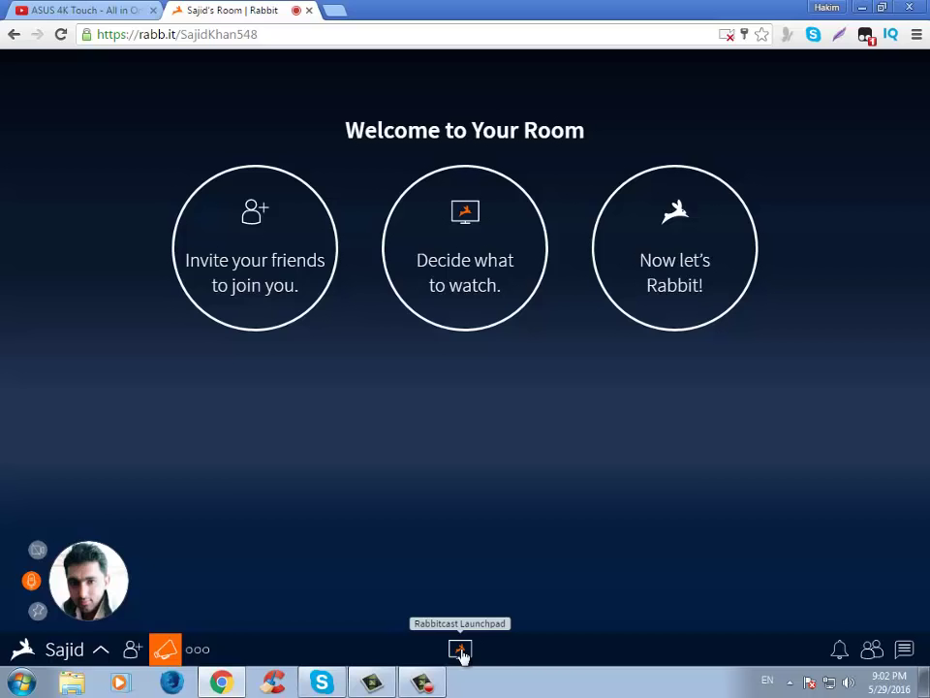
Start a YouTube Rabbitcast from the Launchpad and open YouTube's Google sign-in page
{"action": "left_click", "coordinate": [461, 650]}
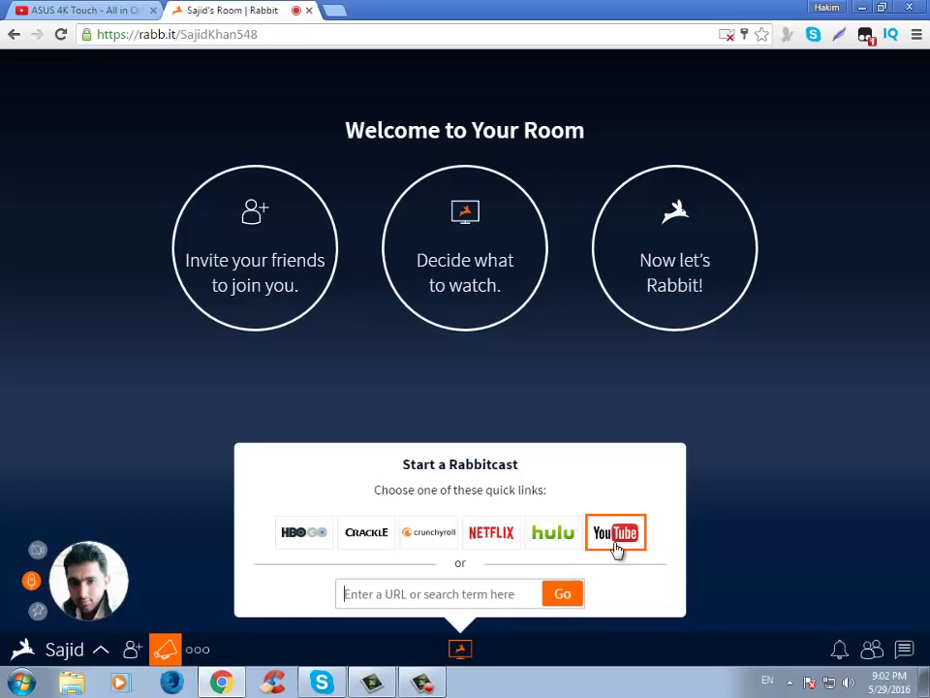
{"action": "left_click", "coordinate": [614, 547]}
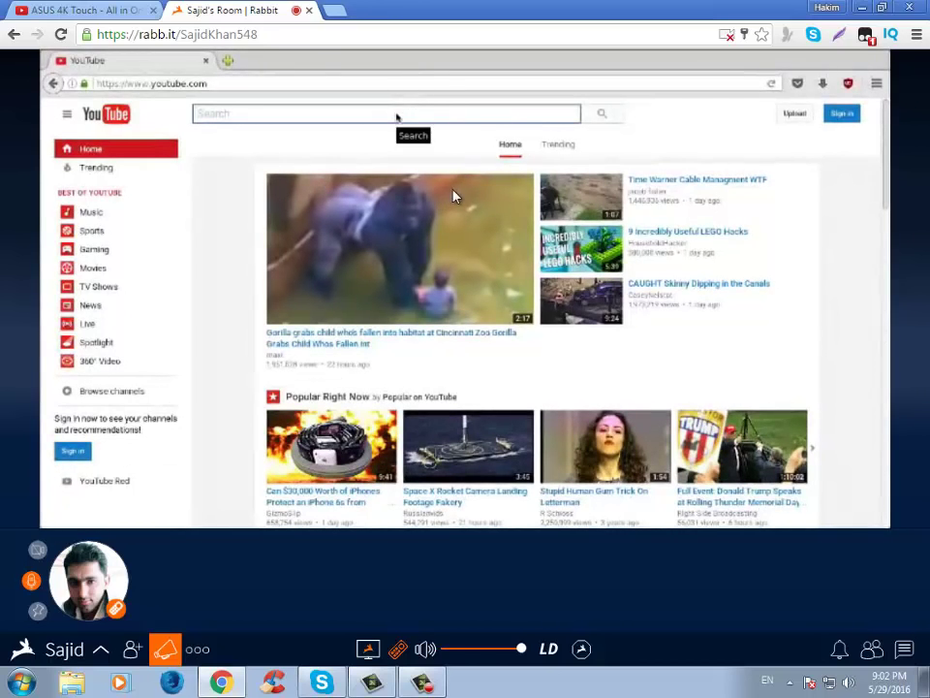
{"action": "left_click", "coordinate": [843, 115]}
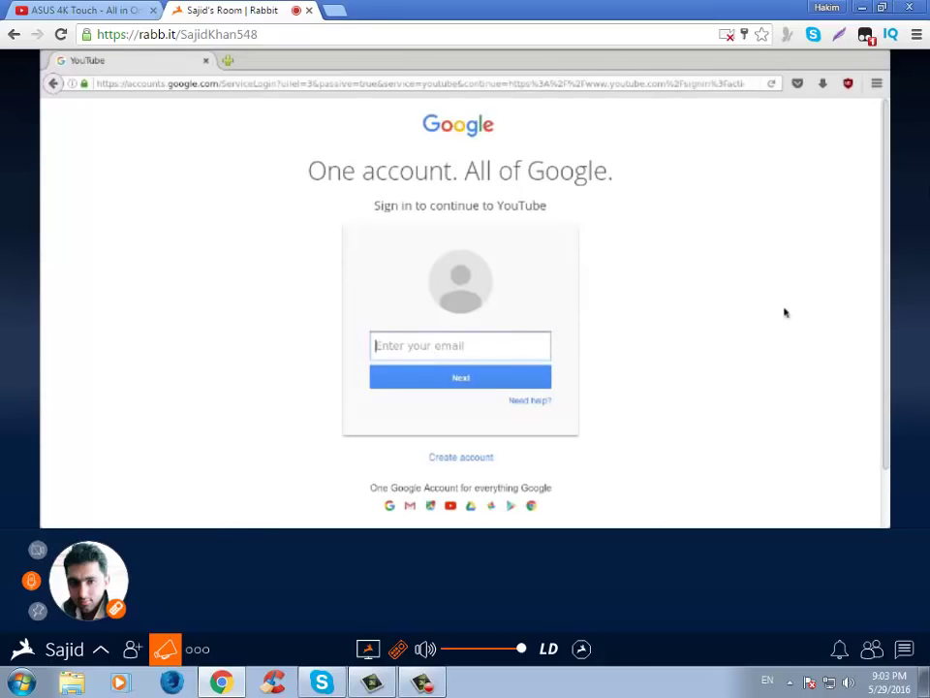
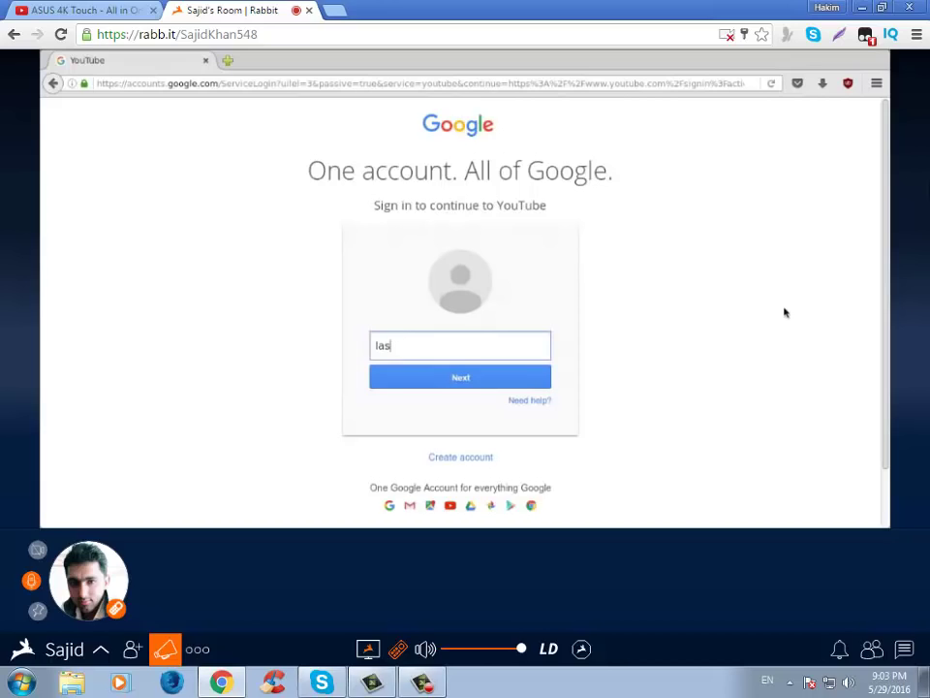
Sign in with the Google account's email and password, then use YouTube as gametech
{"action": "key", "text": "BackSpace"}
{"action": "key", "text": "BackSpace"}
{"action": "key", "text": "BackSpace"}
{"action": "key", "text": "BackSpace"}
{"action": "key", "text": "BackSpace"}
{"action": "key", "text": "BackSpace"}
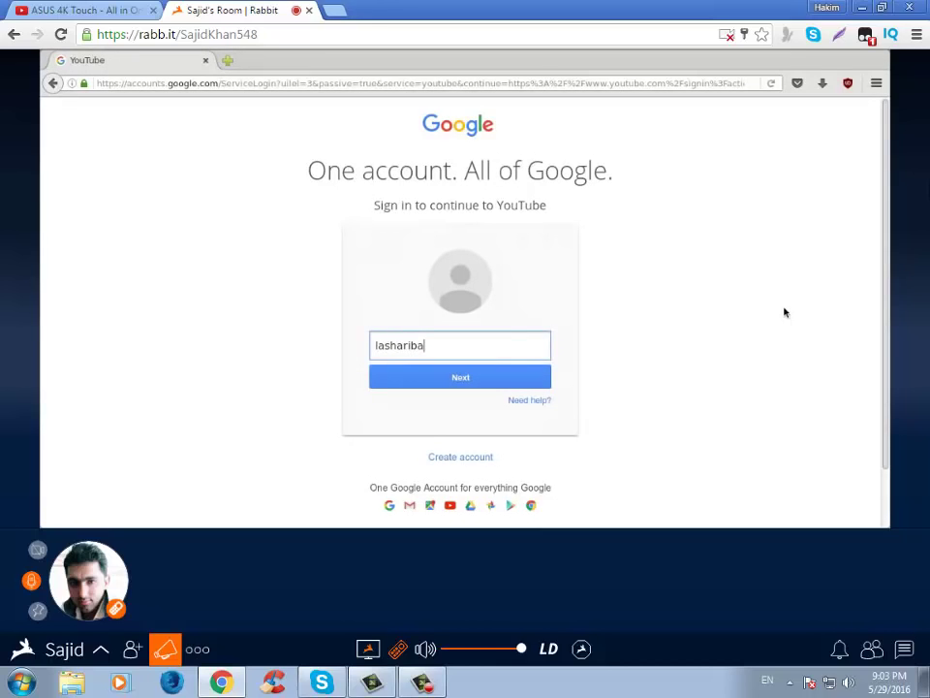
{"action": "key", "text": "Return"}
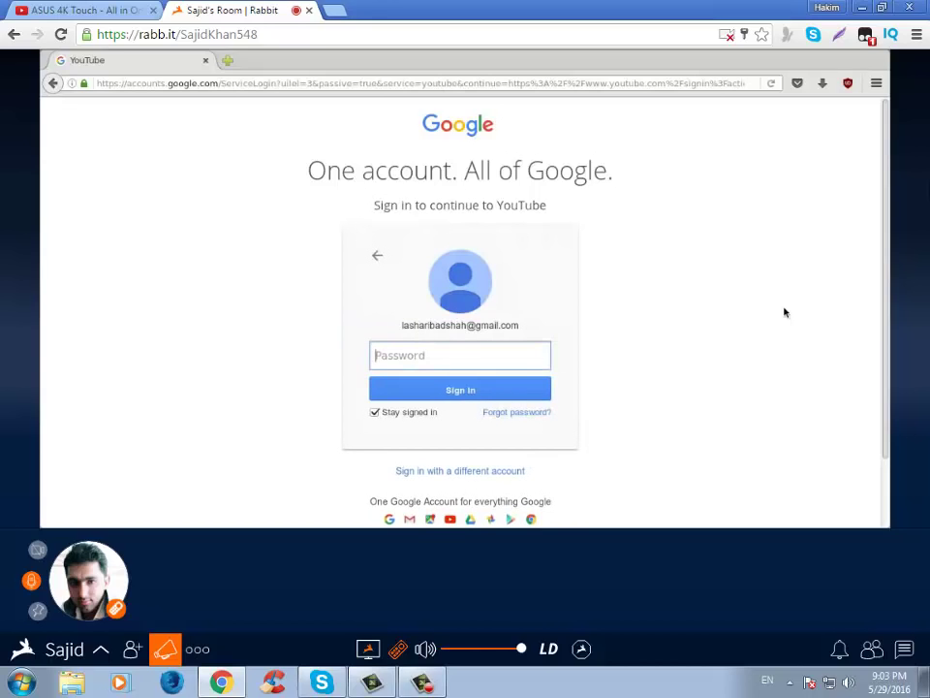
{"action": "key", "text": "Return"}
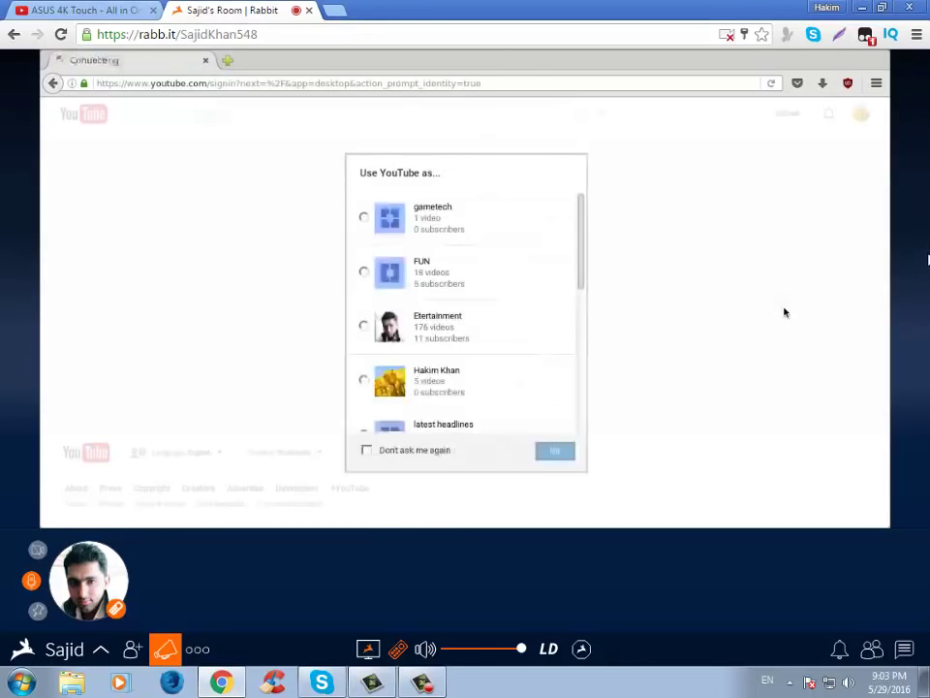
{"action": "left_click", "coordinate": [363, 217]}
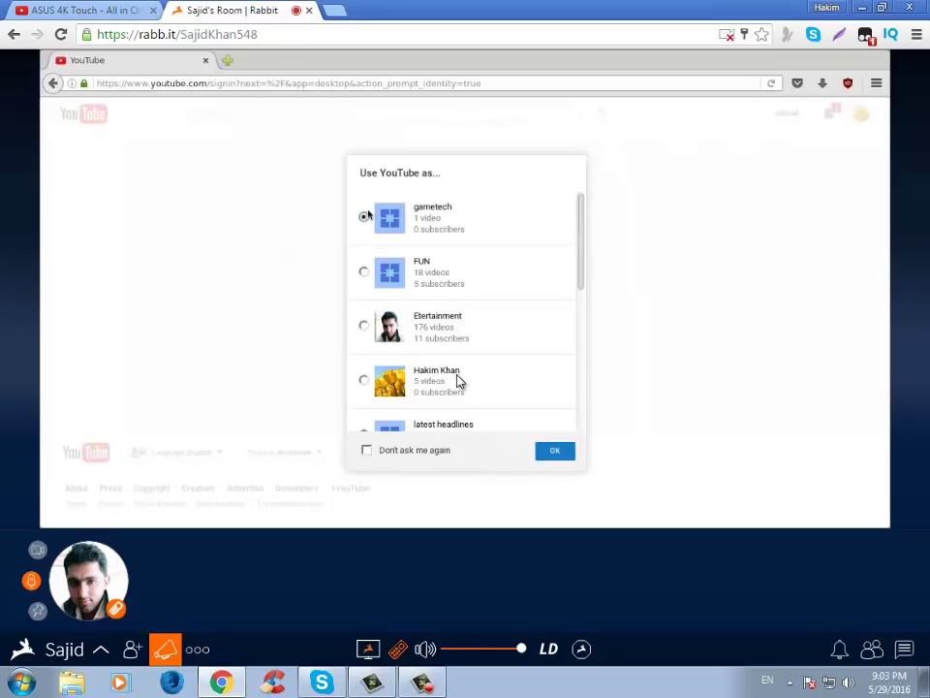
{"action": "left_click", "coordinate": [555, 450]}
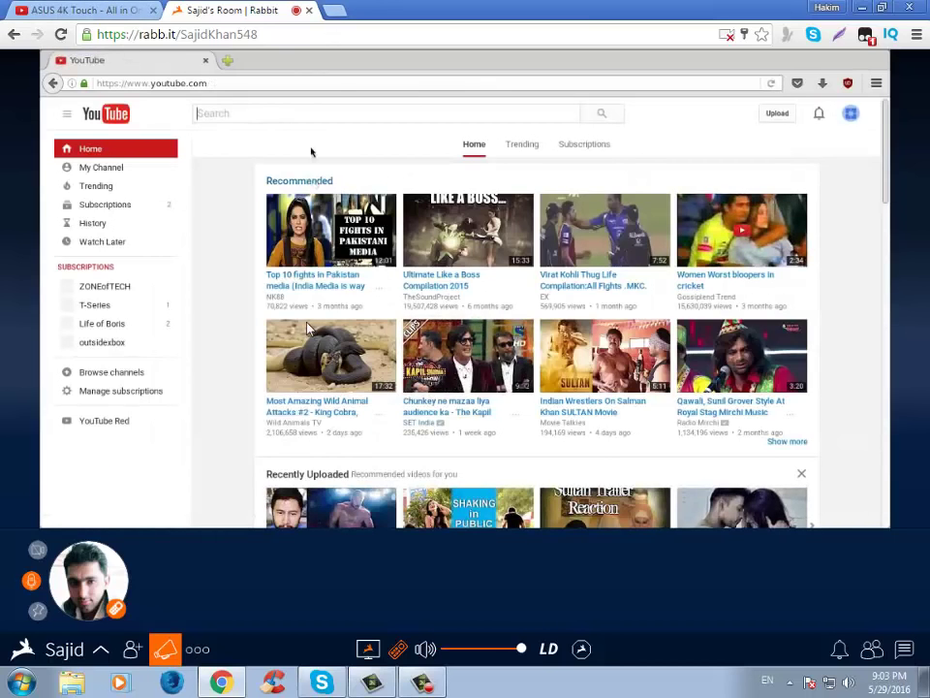
From the ASUS review tab, go to the ZONEofTECH channel's uploaded Videos list
{"action": "left_click", "coordinate": [60, 8]}
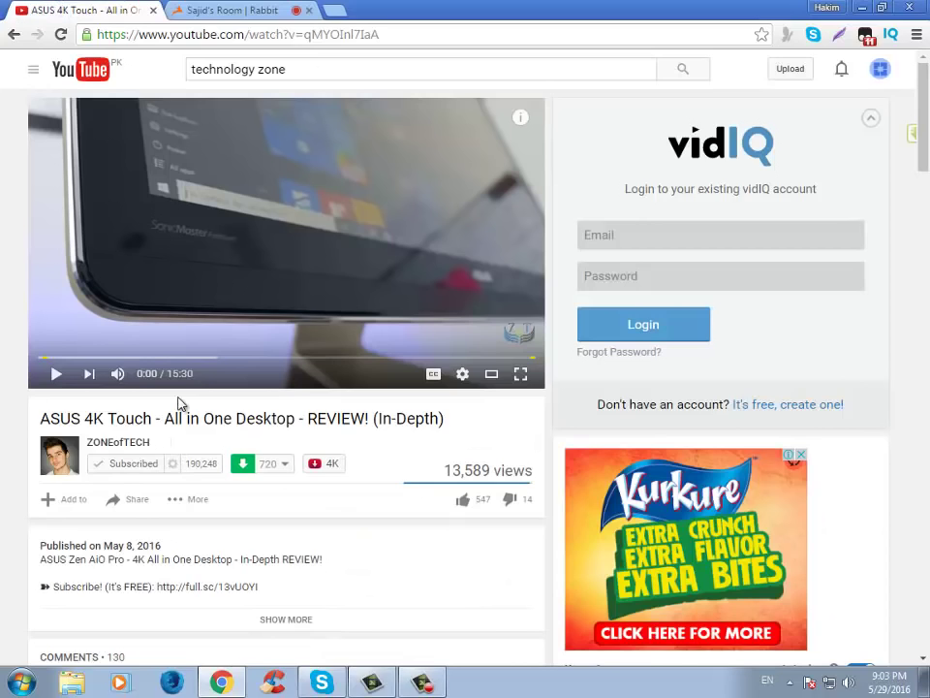
{"action": "left_click", "coordinate": [112, 450]}
{"action": "left_click", "coordinate": [121, 443]}
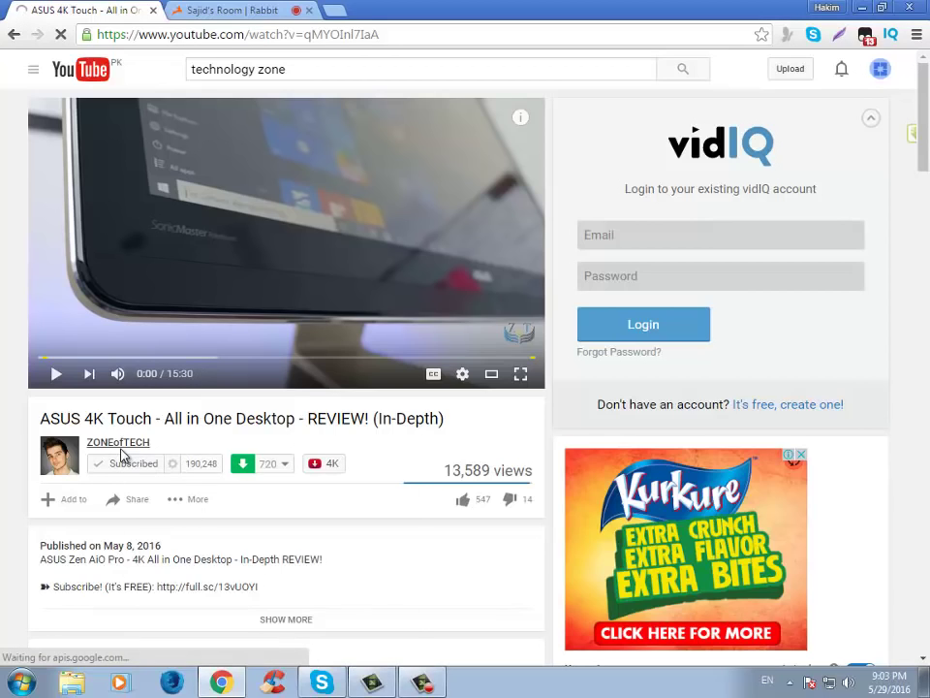
{"action": "mouse_move", "coordinate": [121, 447]}
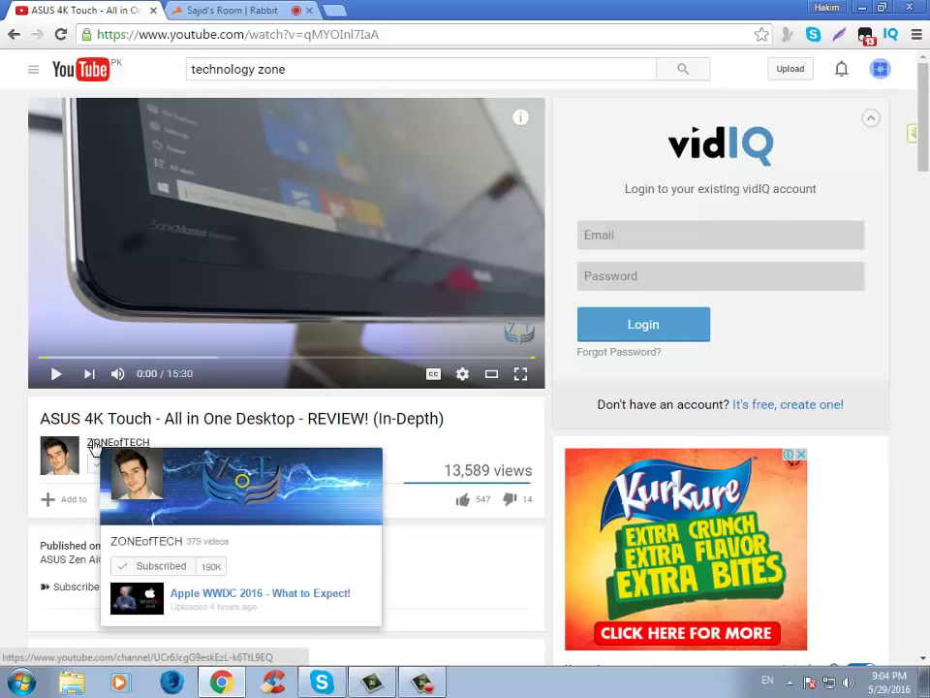
{"action": "left_click", "coordinate": [94, 446]}
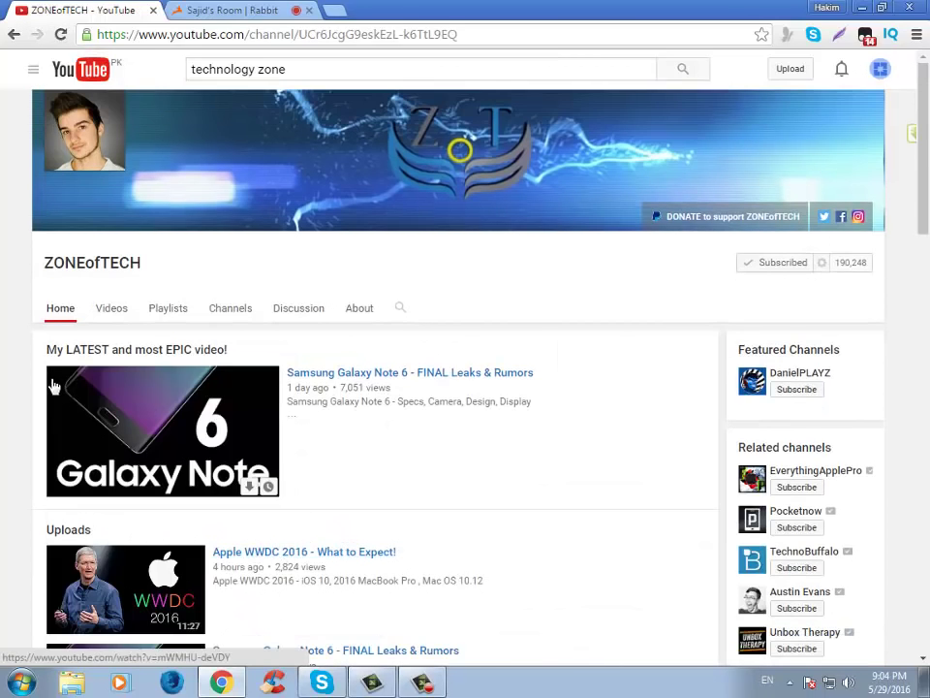
{"action": "left_click", "coordinate": [111, 310]}
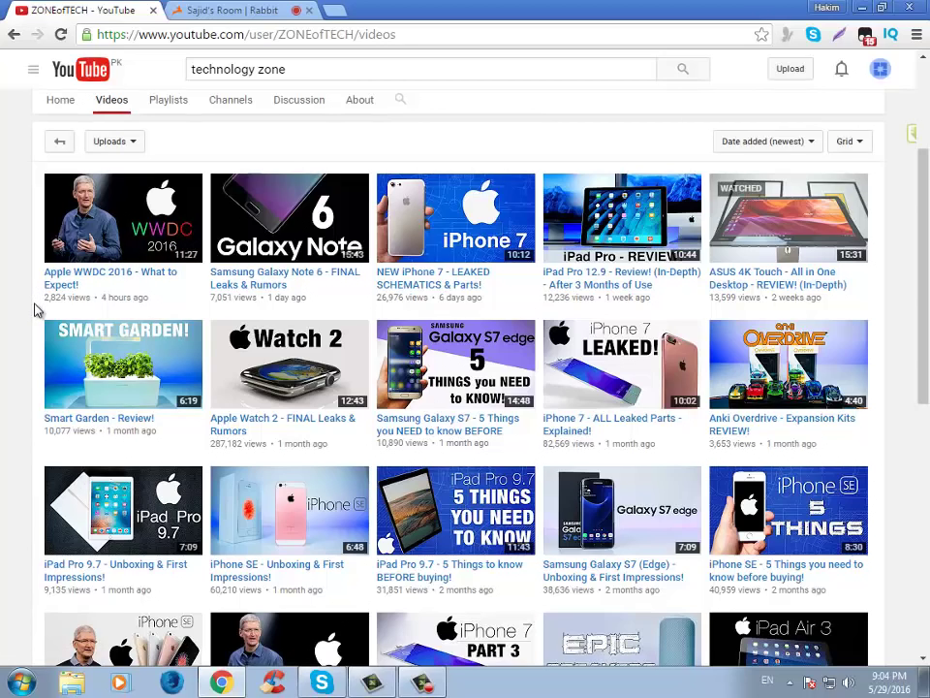
Open and pause the Apple WWDC 2016 - What to Expect! video, then return to the Rabbit tab
{"action": "left_click", "coordinate": [138, 210]}
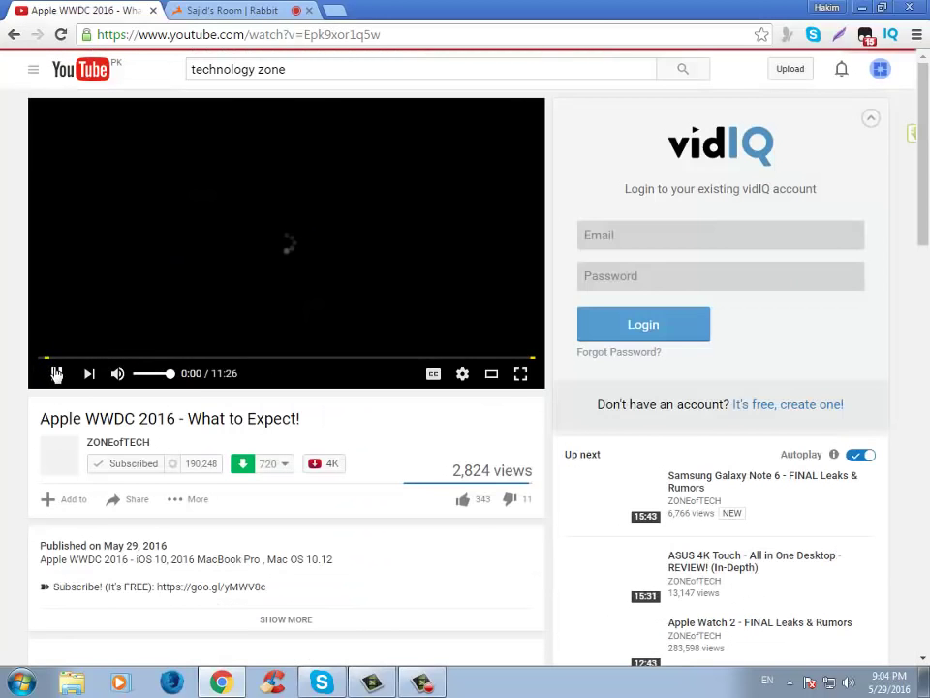
{"action": "left_click", "coordinate": [56, 374]}
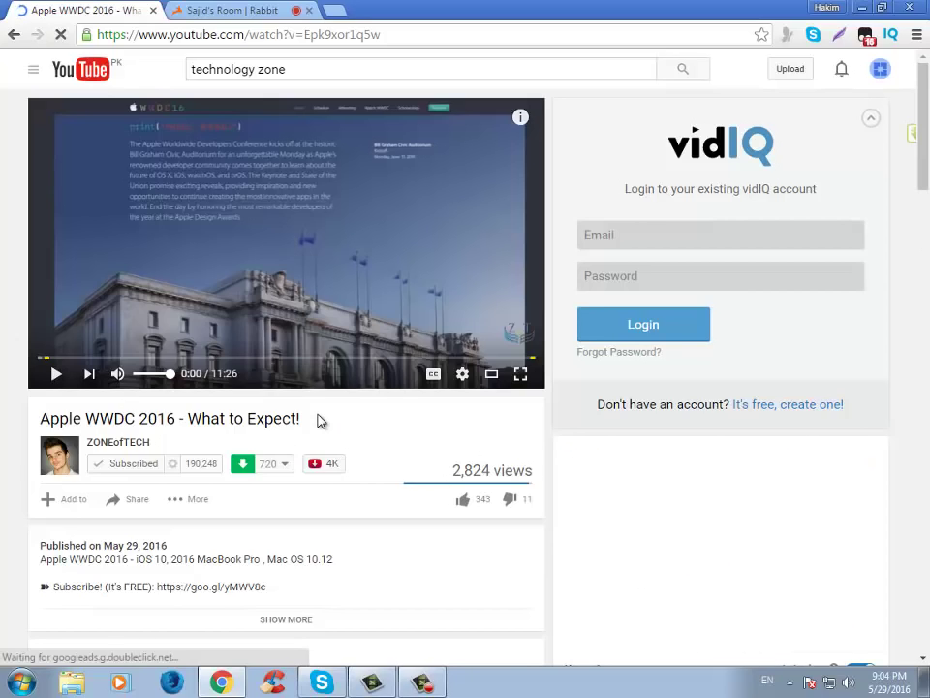
{"action": "left_click_drag", "start_coordinate": [318, 421], "coordinate": [211, 418]}
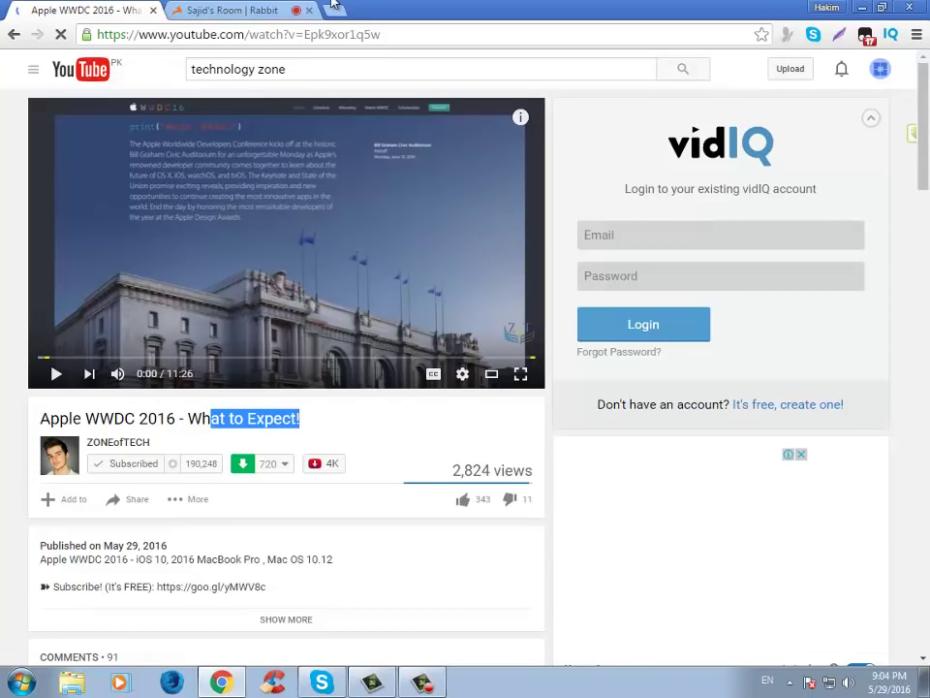
{"action": "left_click", "coordinate": [194, 9]}
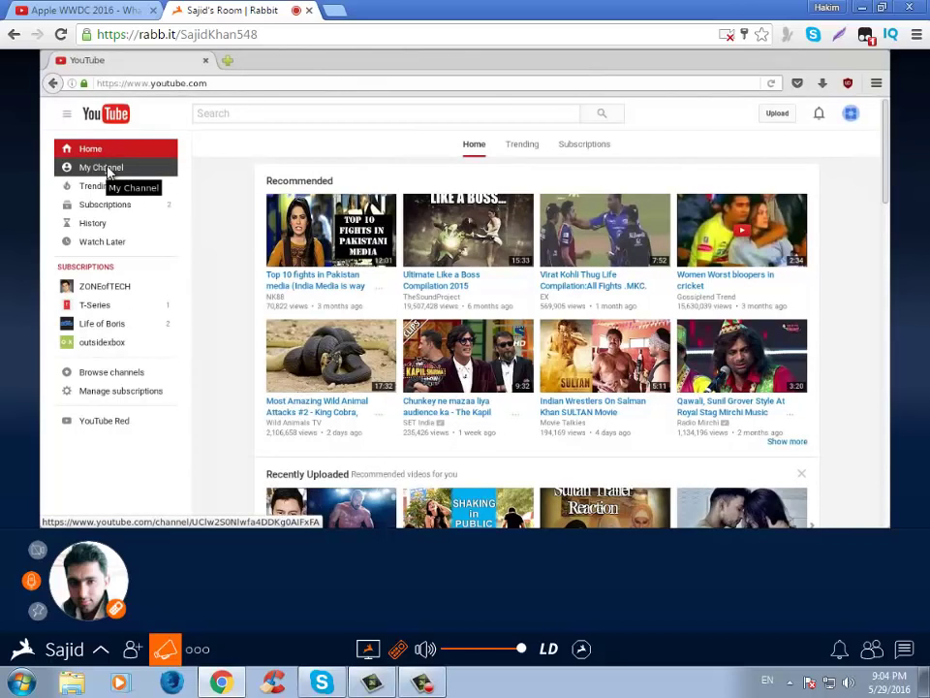
In the room browser, open and pause ZONEofTECH's WWDC 2016 video, caret placed after www in its address
{"action": "left_click", "coordinate": [109, 287]}
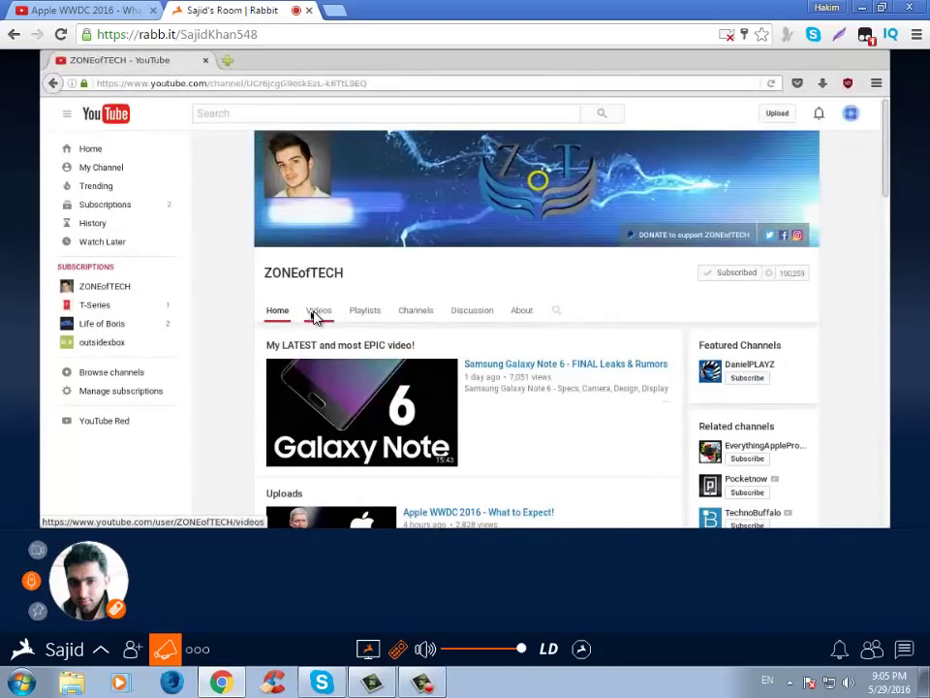
{"action": "left_click", "coordinate": [315, 315]}
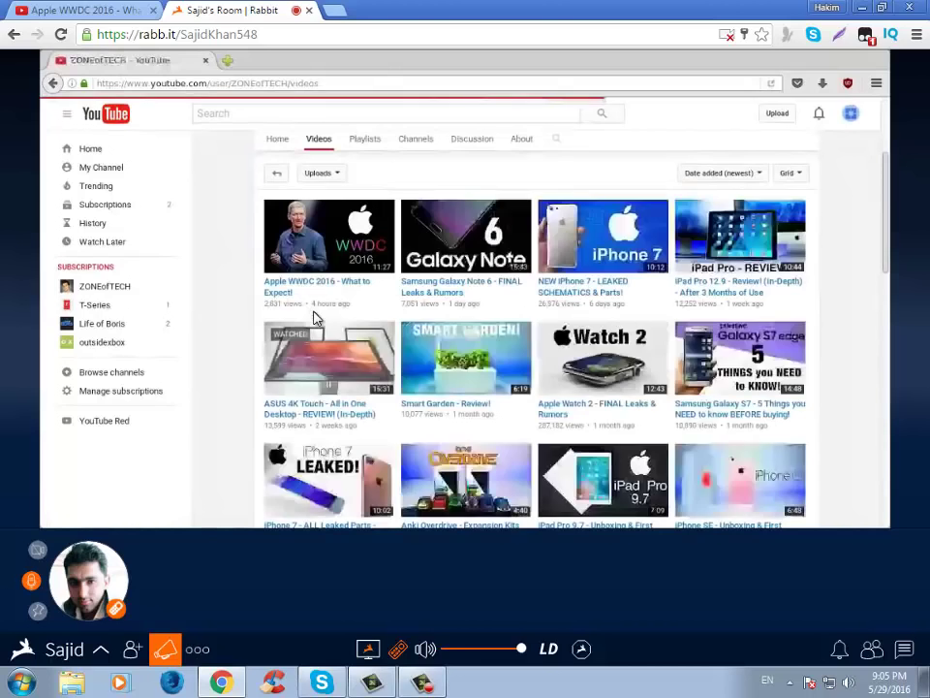
{"action": "left_click", "coordinate": [324, 255]}
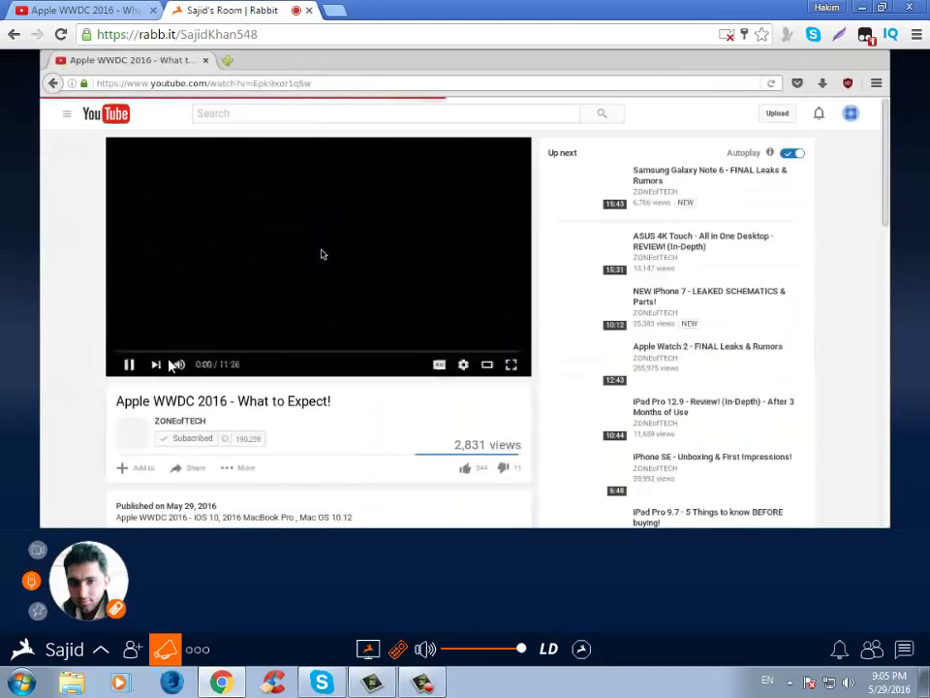
{"action": "left_click", "coordinate": [128, 366]}
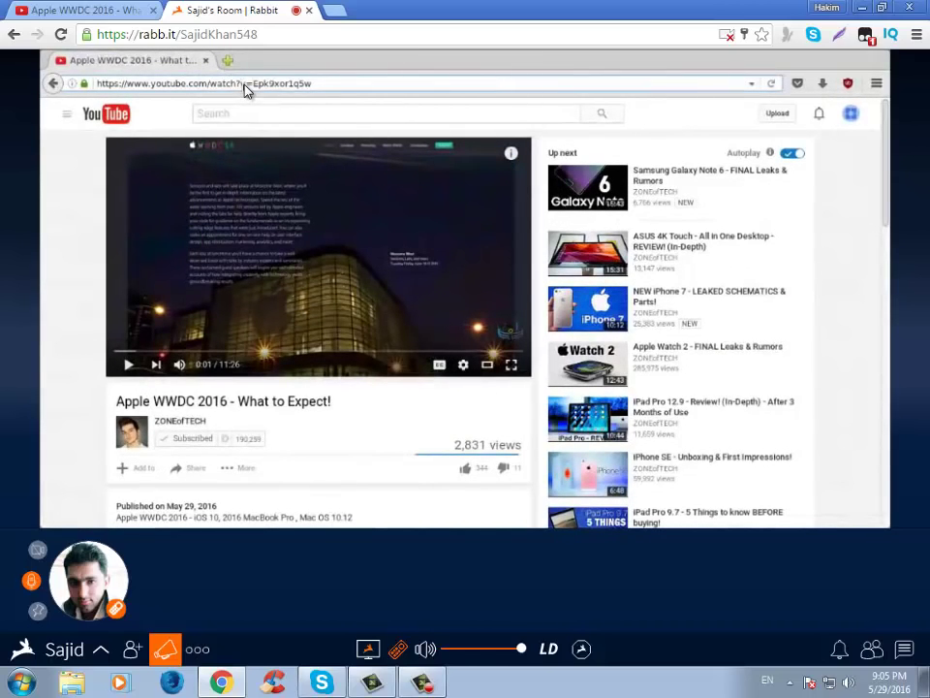
{"action": "key", "text": "Left"}
{"action": "key", "text": "Left"}
{"action": "key", "text": "Left"}
{"action": "key", "text": "Left"}
{"action": "key", "text": "Left"}
{"action": "key", "text": "Left"}
{"action": "key", "text": "Left"}
{"action": "key", "text": "Left"}
{"action": "key", "text": "Left"}
{"action": "key", "text": "Left"}
{"action": "key", "text": "Left"}
{"action": "key", "text": "Left"}
{"action": "key", "text": "Left"}
{"action": "key", "text": "Left"}
{"action": "key", "text": "Left"}
{"action": "key", "text": "Left"}
{"action": "key", "text": "Left"}
{"action": "key", "text": "Left"}
{"action": "key", "text": "Left"}
{"action": "key", "text": "Left"}
{"action": "key", "text": "Left"}
{"action": "key", "text": "Right"}
{"action": "key", "text": "Right"}
{"action": "key", "text": "Right"}
{"action": "key", "text": "Right"}
Change the video address to ssyoutube.com and load it in savefrom.net
{"action": "type", "text": "ss"}
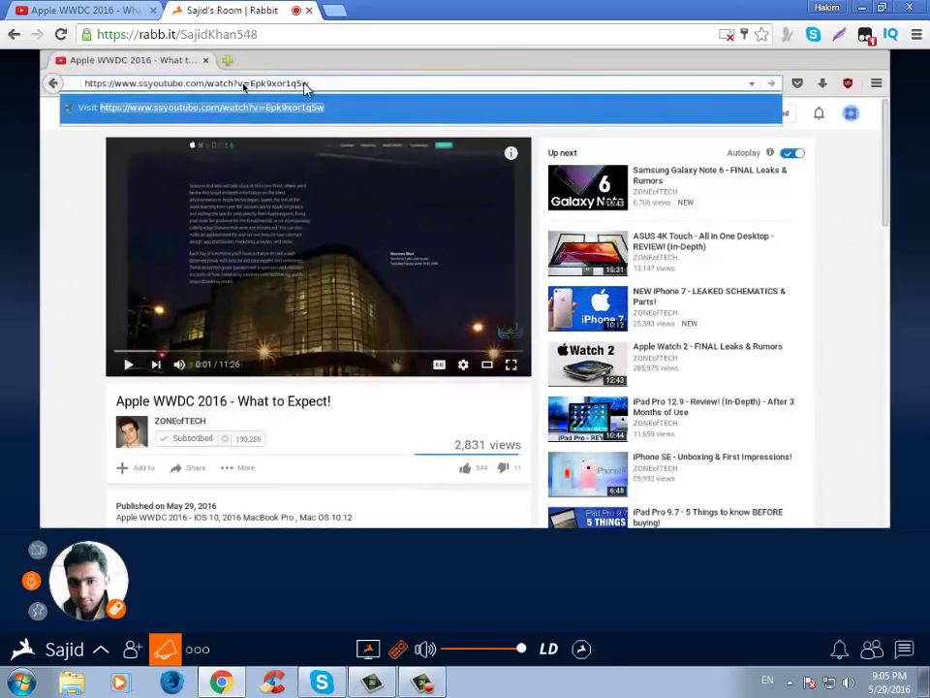
{"action": "left_click", "coordinate": [329, 84]}
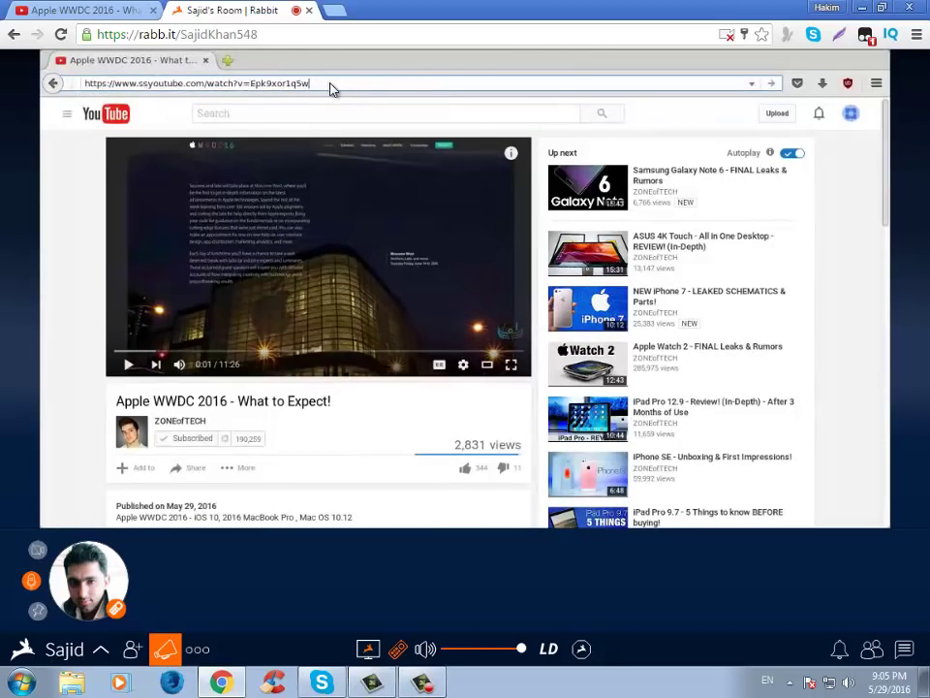
{"action": "key", "text": "Return"}
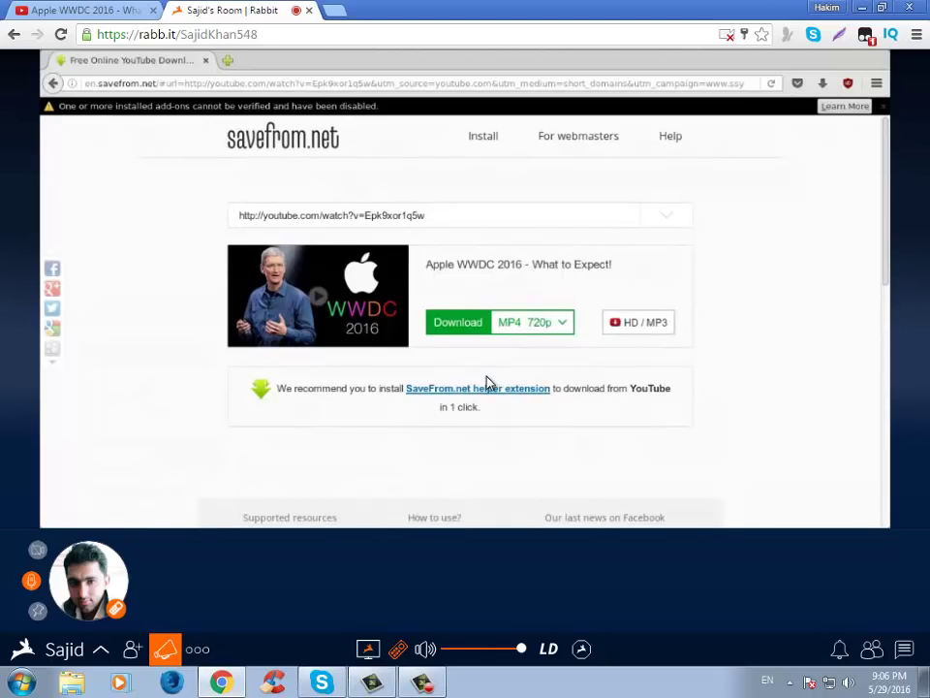
Download the WWDC video as MP4 720p, confirm the save, and open a new blank tab
{"action": "left_click", "coordinate": [451, 334]}
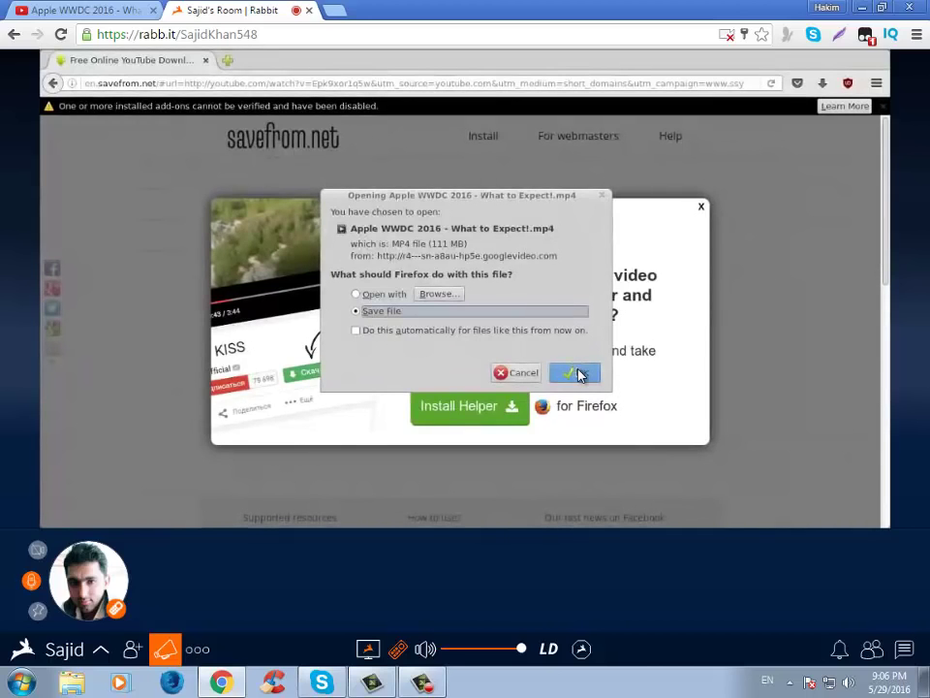
{"action": "left_click", "coordinate": [575, 369]}
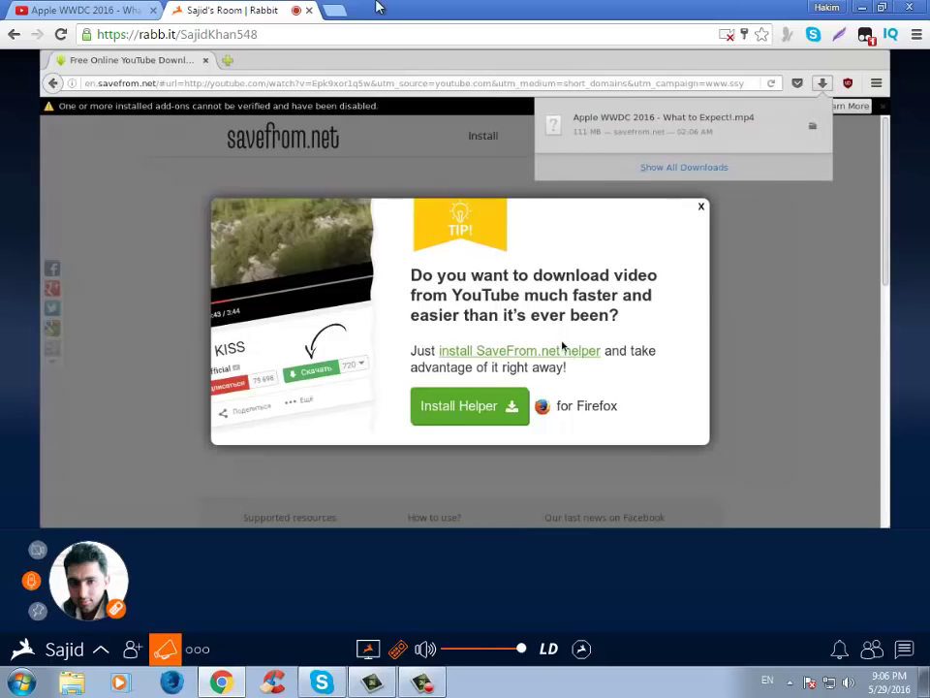
{"action": "left_click", "coordinate": [227, 60]}
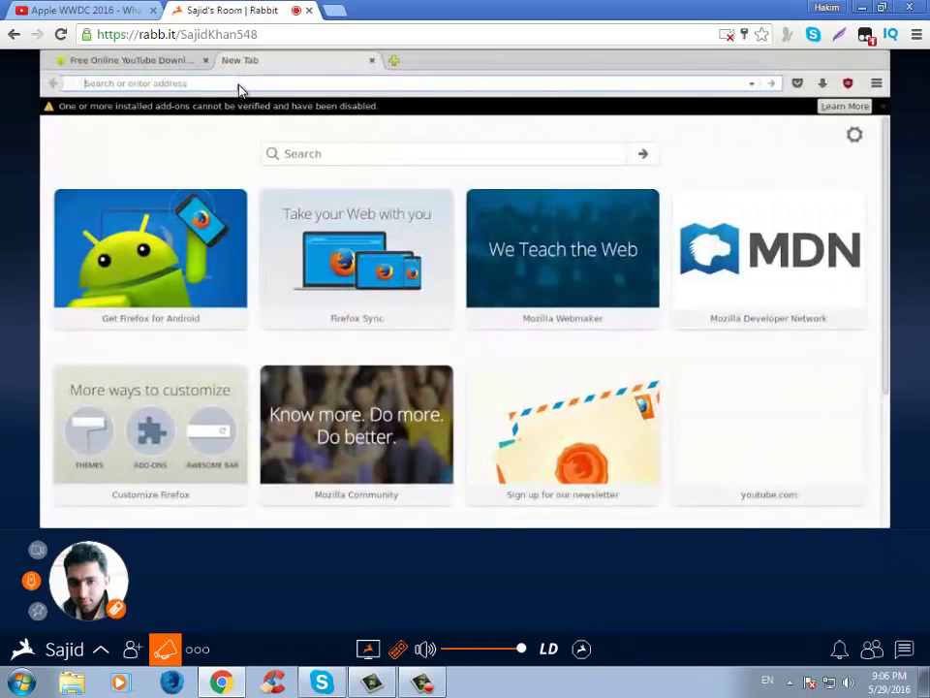
Go to YouTube from the 'you' address suggestion and open the upload page's file chooser
{"action": "type", "text": "you"}
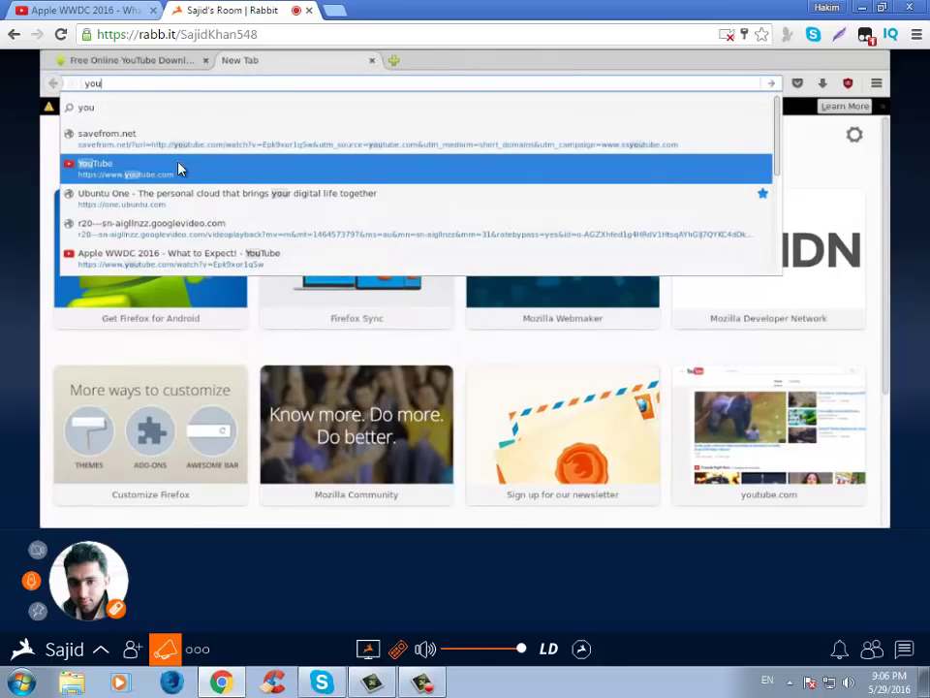
{"action": "left_click", "coordinate": [178, 166]}
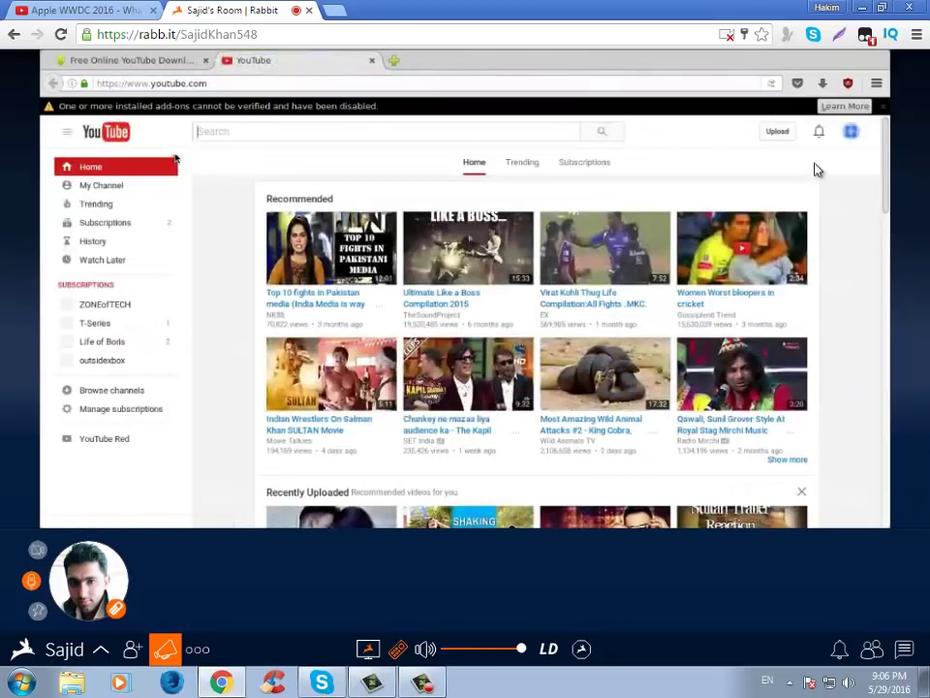
{"action": "left_click", "coordinate": [780, 135]}
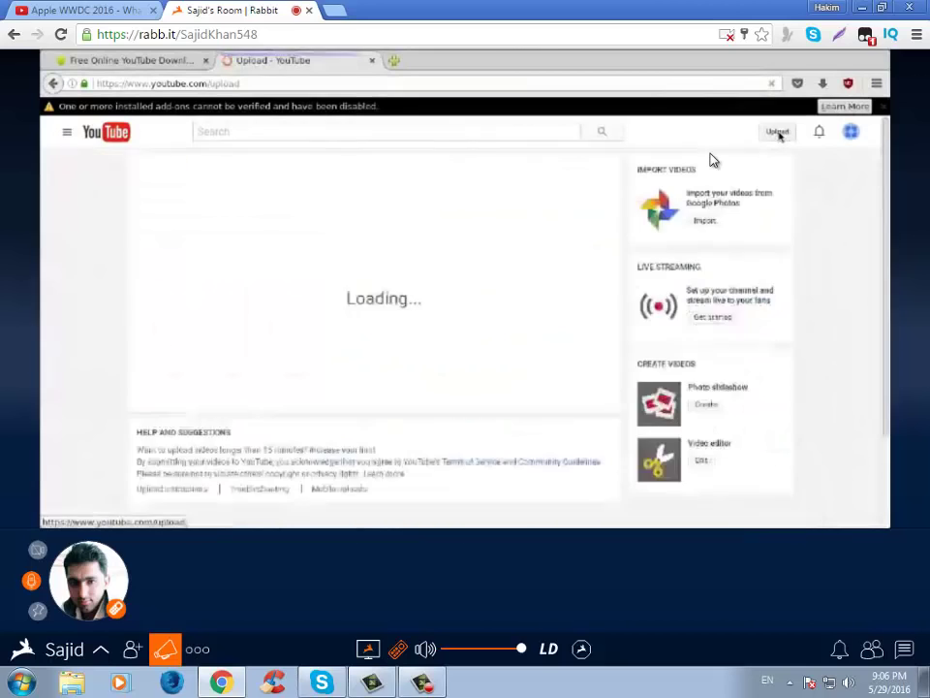
{"action": "left_click", "coordinate": [395, 251]}
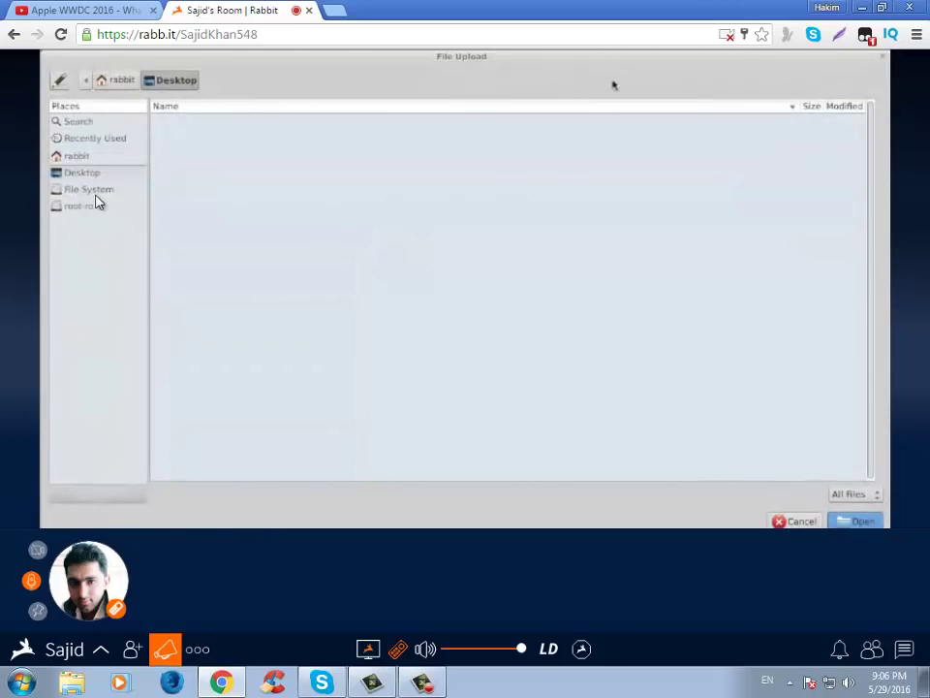
Upload the Apple WWDC 2016 - What to Expect! MP4 from the home folder's Downloads
{"action": "left_click", "coordinate": [78, 157]}
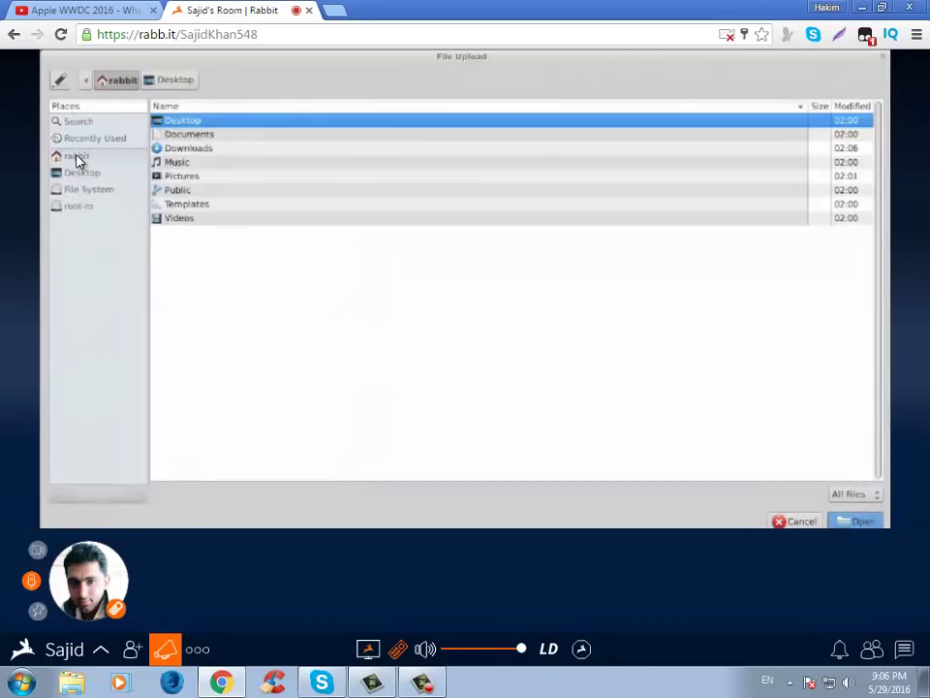
{"action": "left_click", "coordinate": [198, 150]}
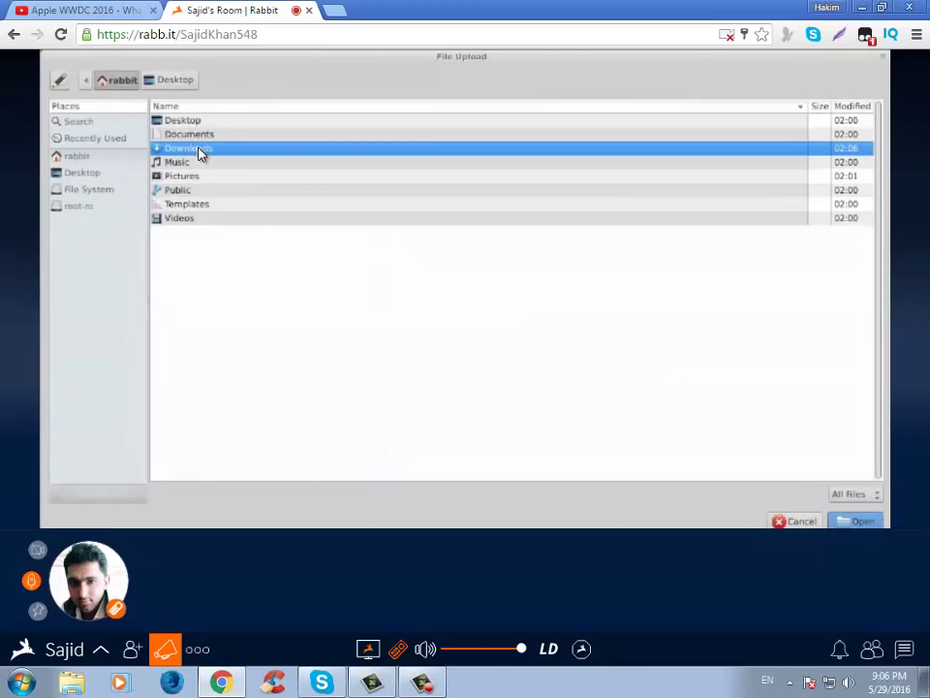
{"action": "double_click", "coordinate": [199, 150]}
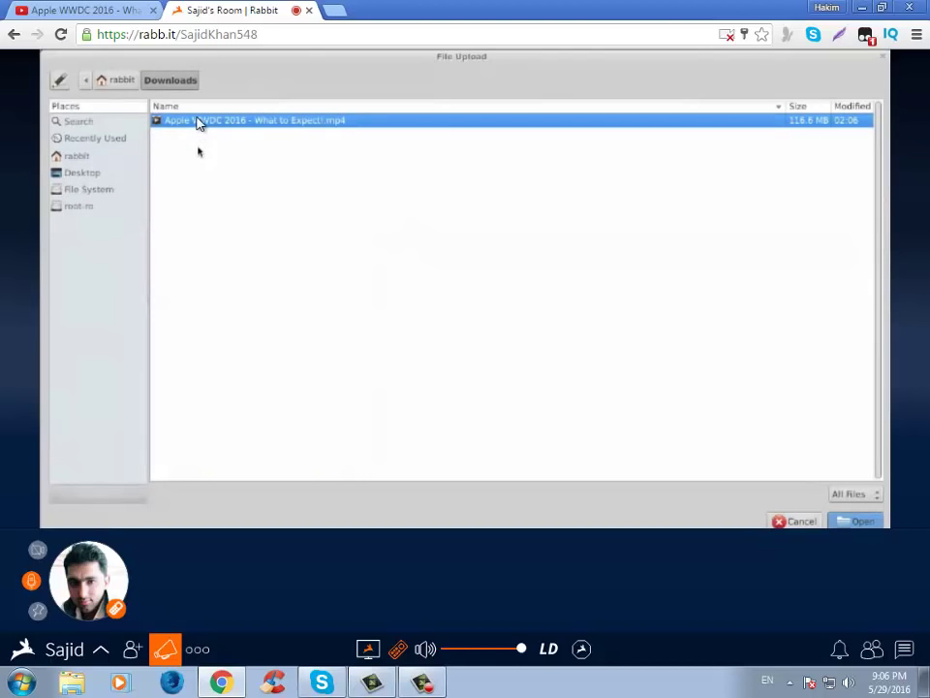
{"action": "double_click", "coordinate": [198, 121]}
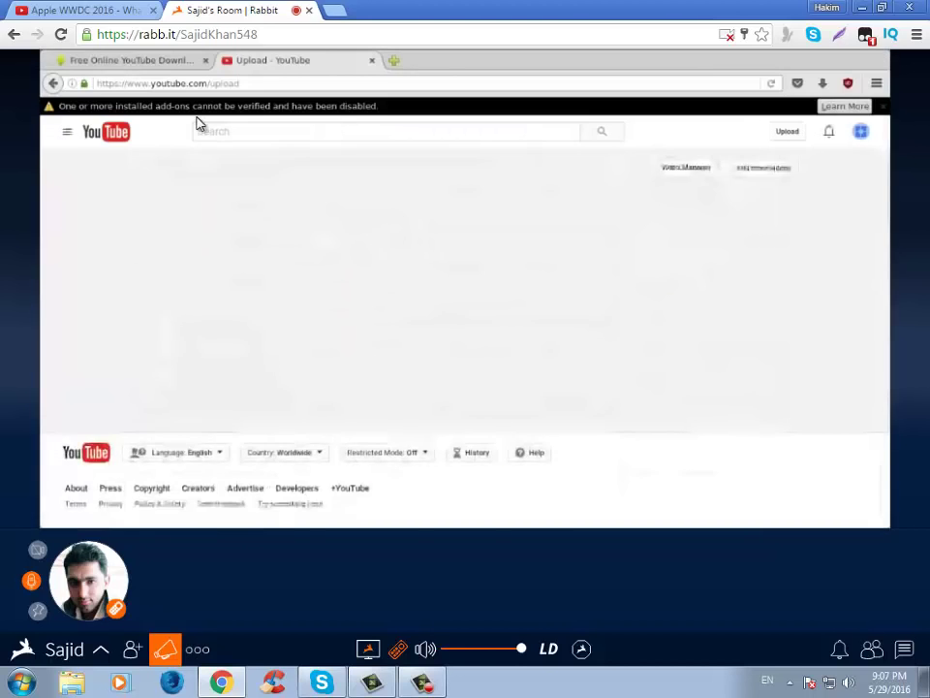
{"action": "left_click", "coordinate": [114, 10]}
Show and scroll through the original WWDC video's full description, then go back to Rabbit
{"action": "left_click", "coordinate": [339, 438]}
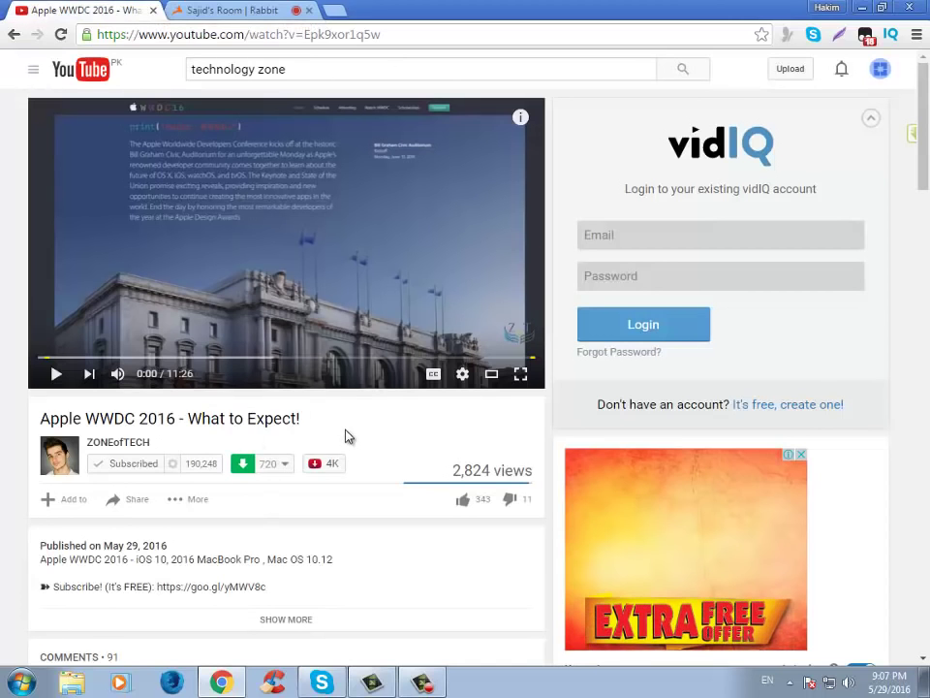
{"action": "left_click", "coordinate": [303, 620]}
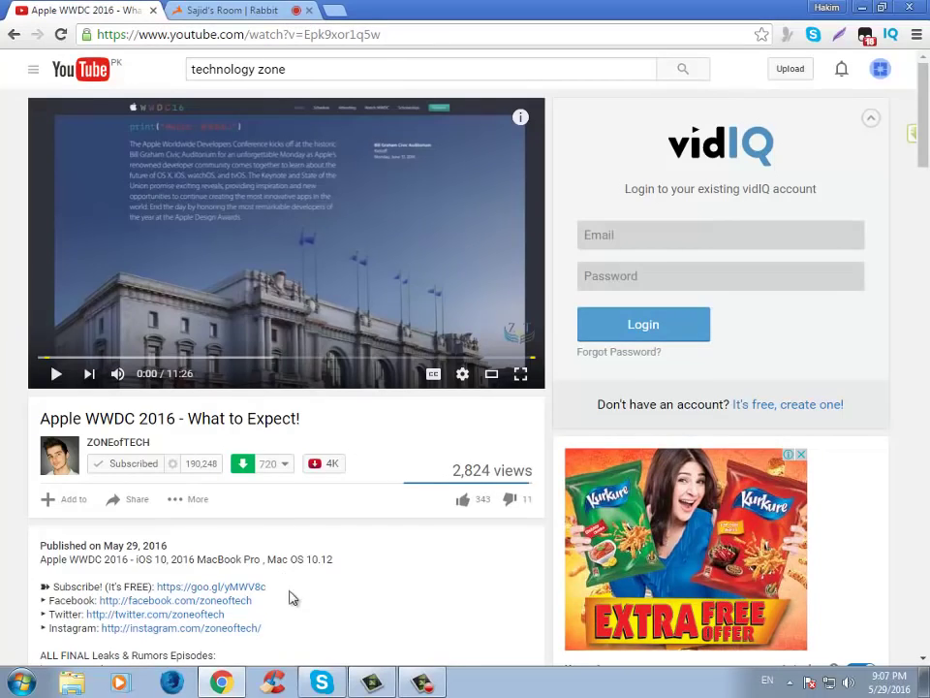
{"action": "scroll", "coordinate": [270, 536], "scroll_direction": "down", "scroll_amount": 1}
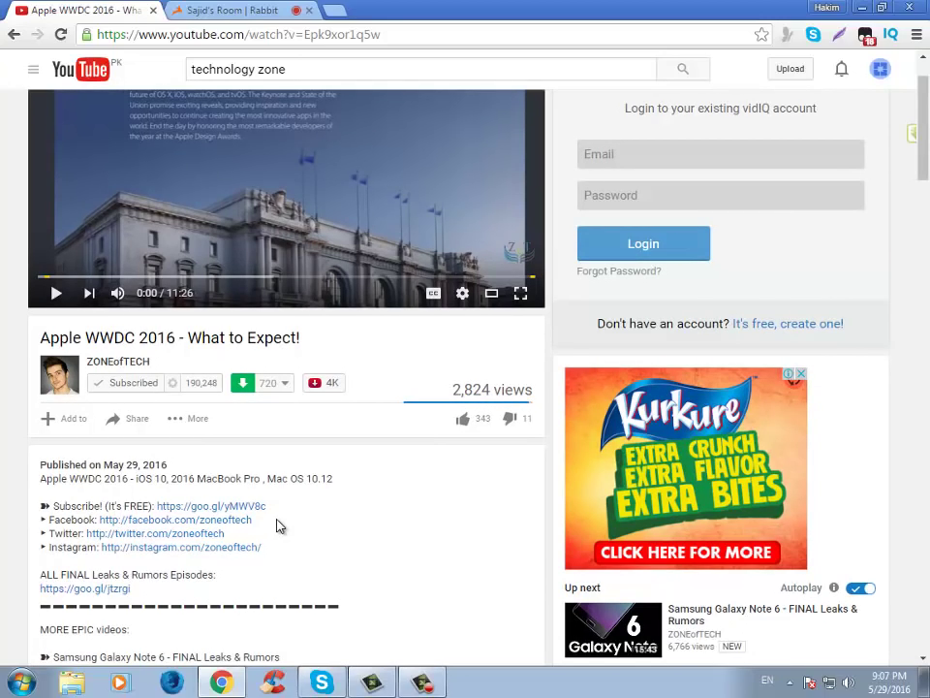
{"action": "left_click", "coordinate": [216, 7]}
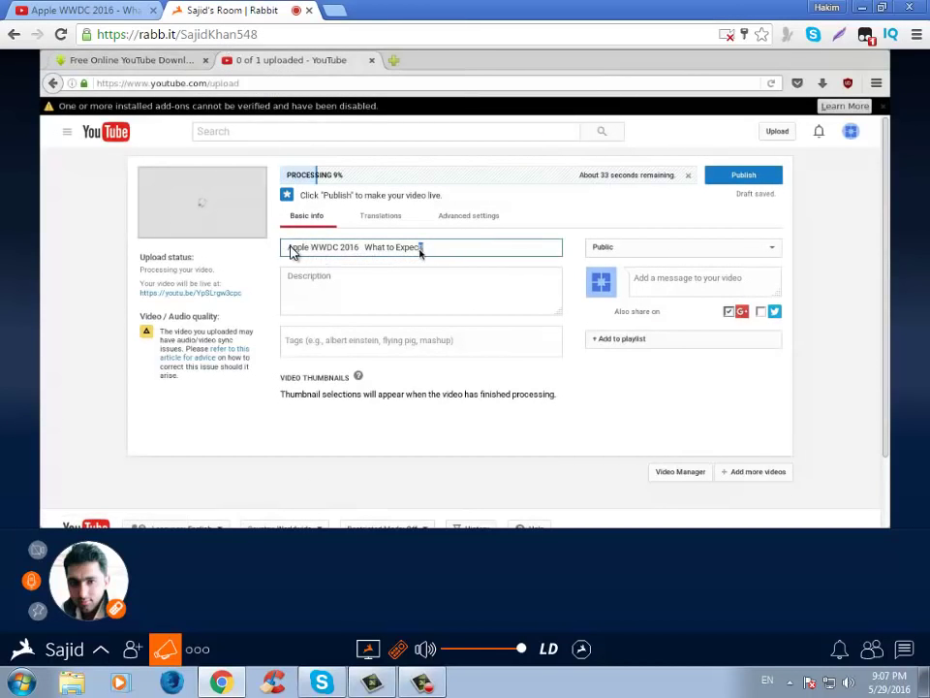
Copy the title 'Apple WWDC 2016 What to Expect!' and paste it as the description
{"action": "left_click_drag", "start_coordinate": [423, 249], "coordinate": [281, 249]}
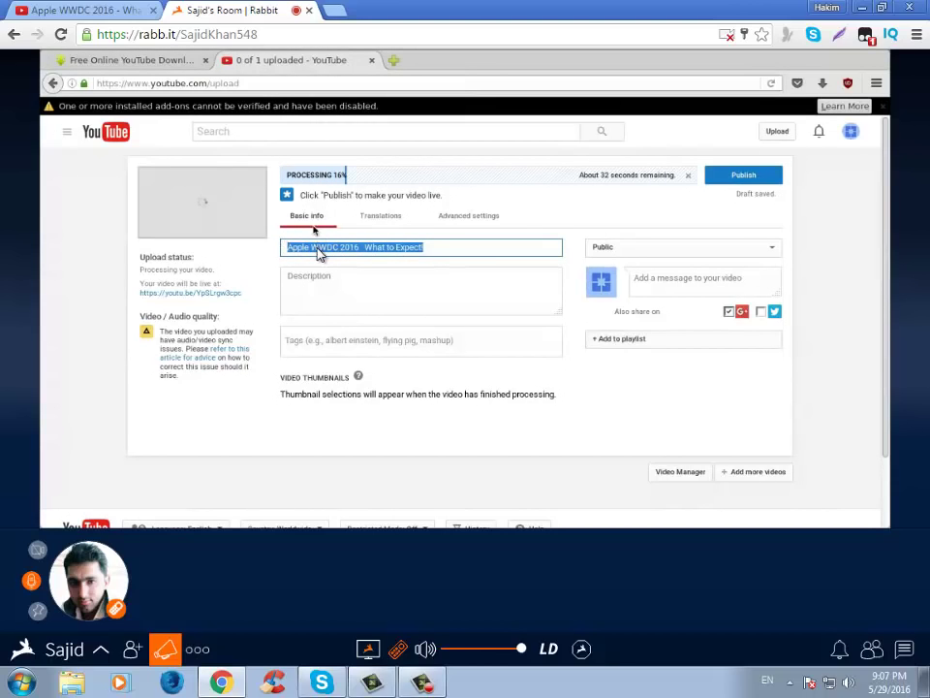
{"action": "right_click", "coordinate": [319, 252]}
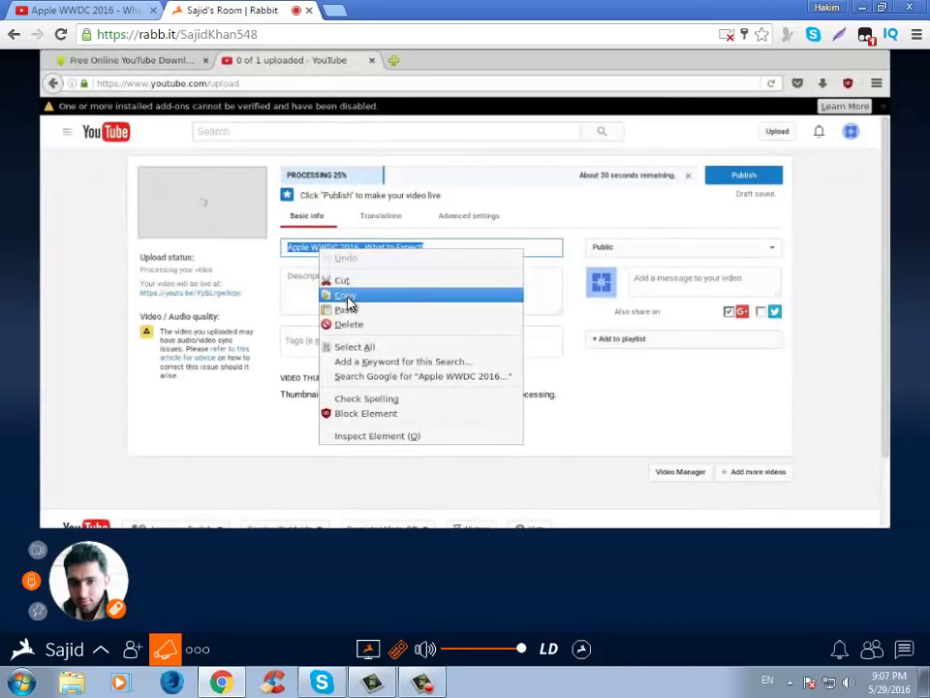
{"action": "left_click", "coordinate": [346, 295]}
{"action": "left_click", "coordinate": [335, 294]}
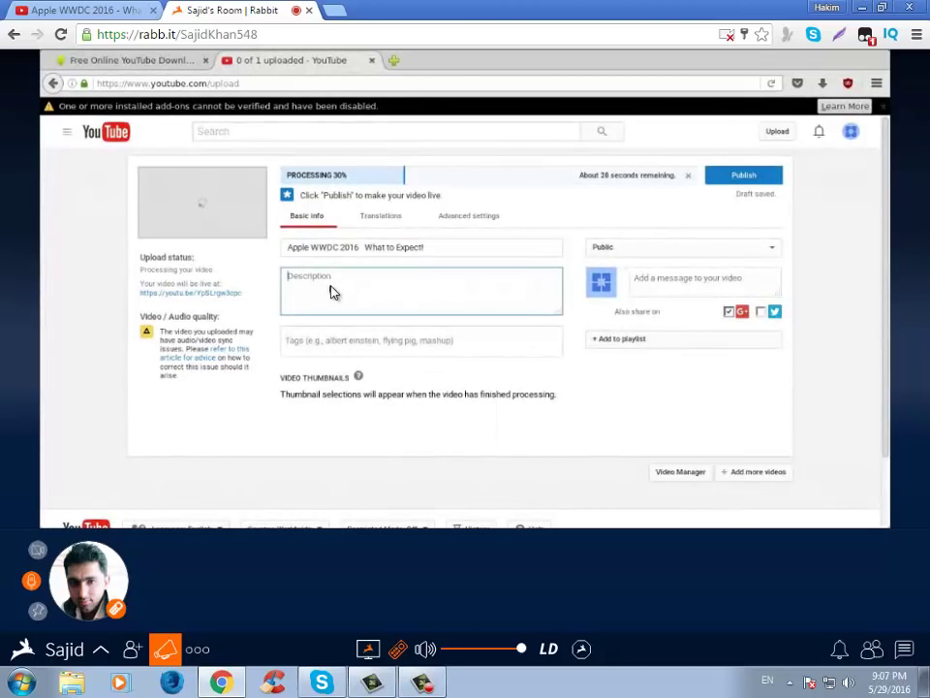
{"action": "right_click", "coordinate": [339, 290]}
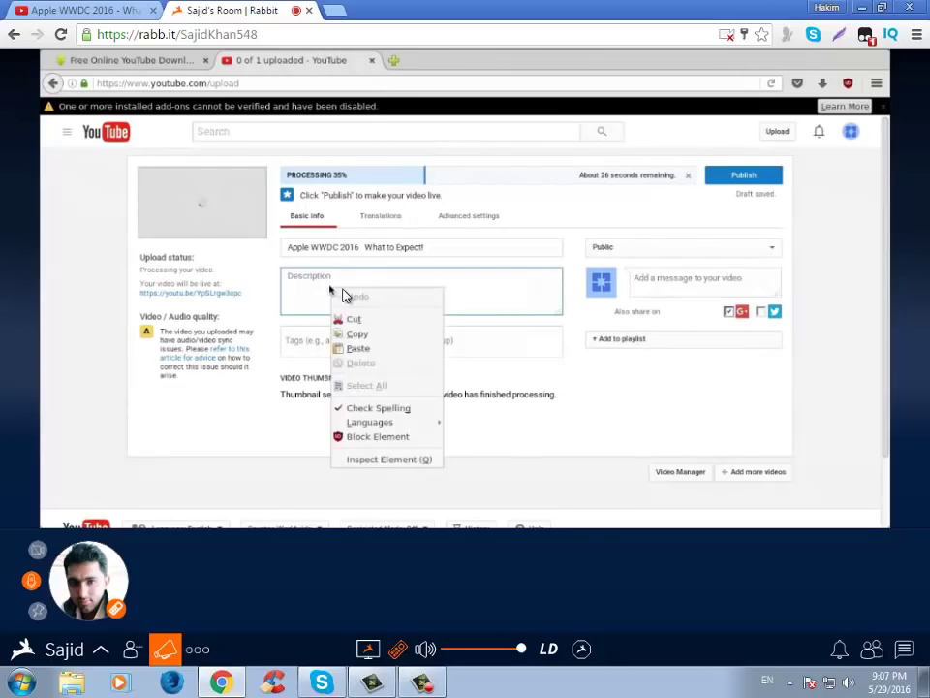
{"action": "left_click", "coordinate": [359, 349]}
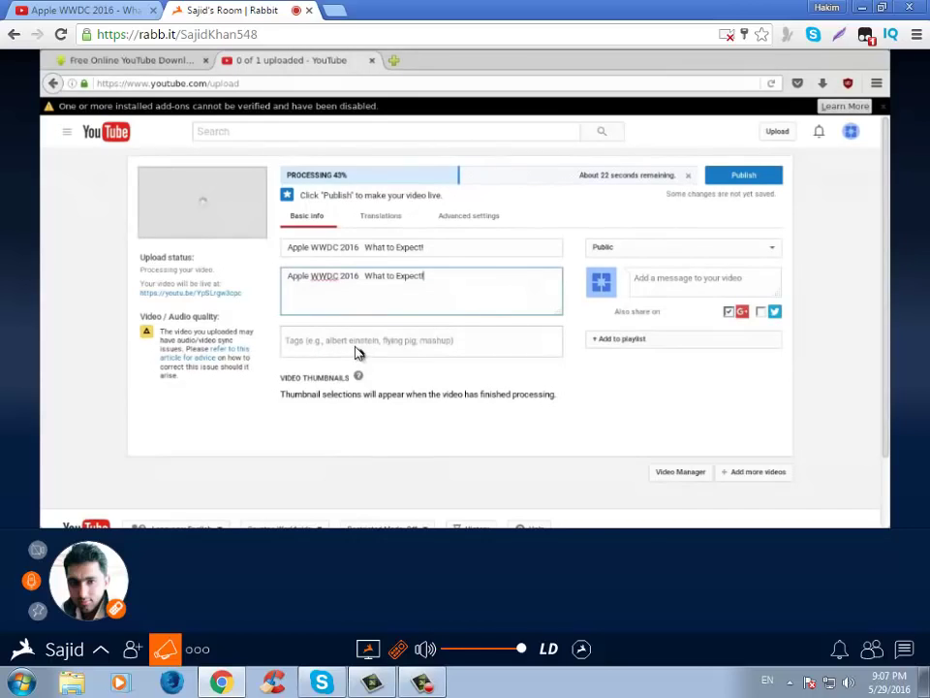
Paste the same title into the Tags field as the first tag
{"action": "left_click", "coordinate": [354, 347]}
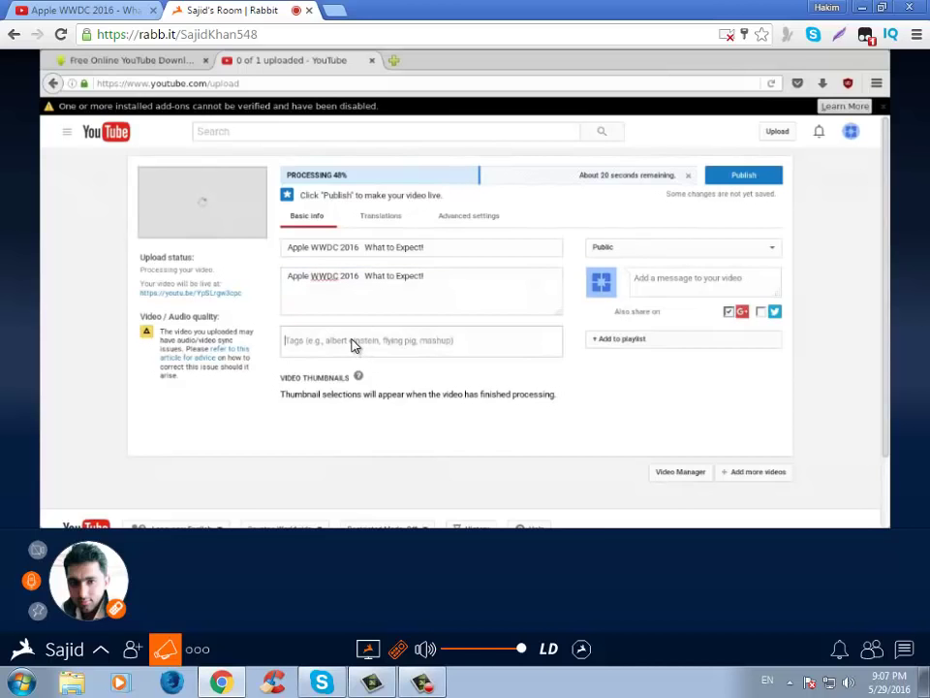
{"action": "right_click", "coordinate": [355, 343]}
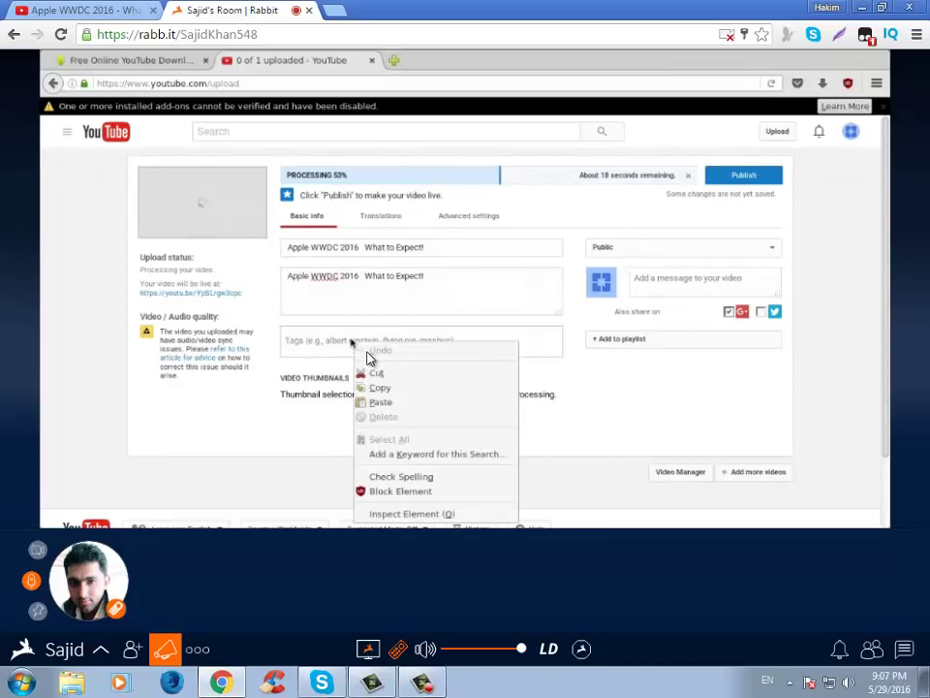
{"action": "left_click", "coordinate": [387, 405]}
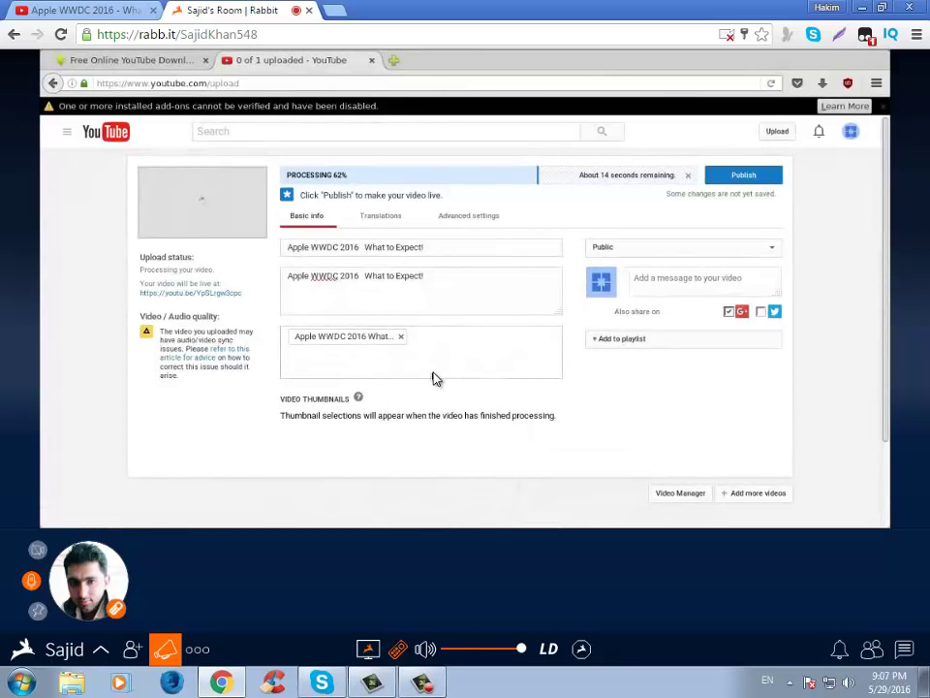
Enter the tags 'what to expect', 'new technology', 'apple' and 'wwdc 2016', each confirmed with Enter
{"action": "type", "text": "w"}
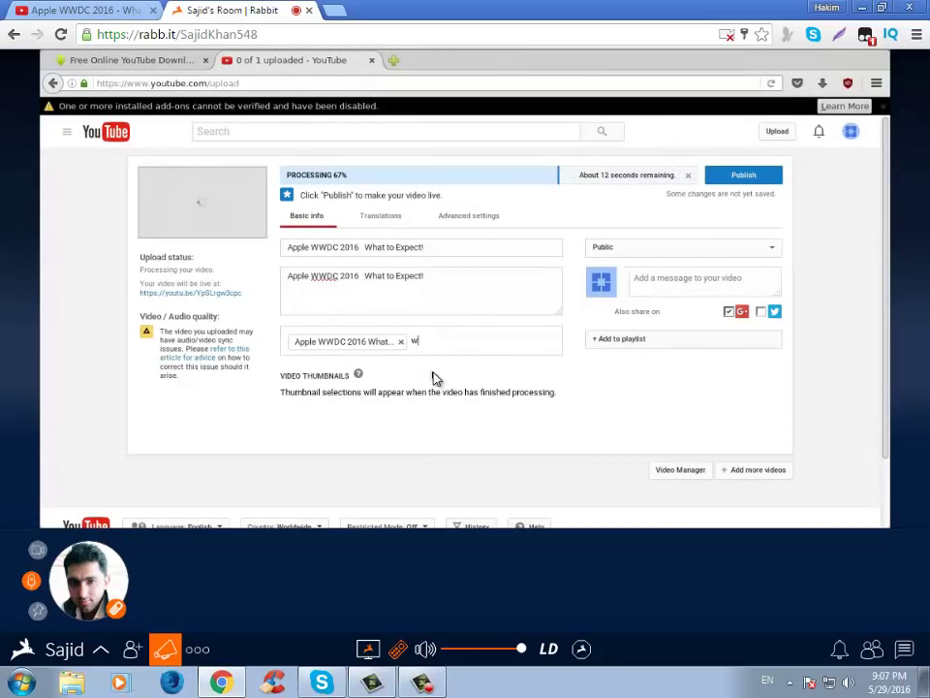
{"action": "type", "text": "hat to "}
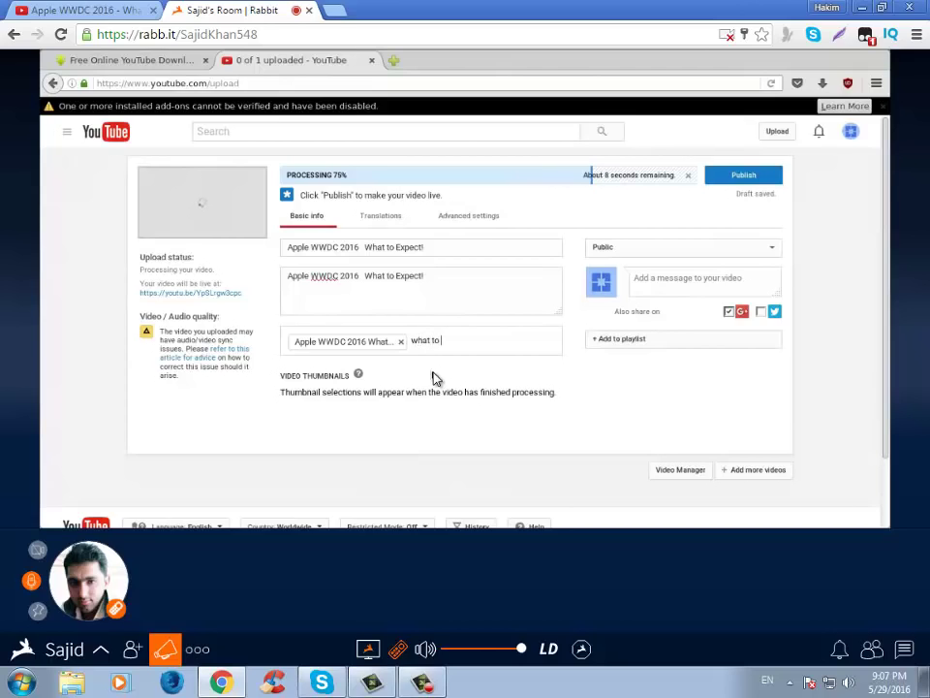
{"action": "type", "text": "expect"}
{"action": "key", "text": "Return"}
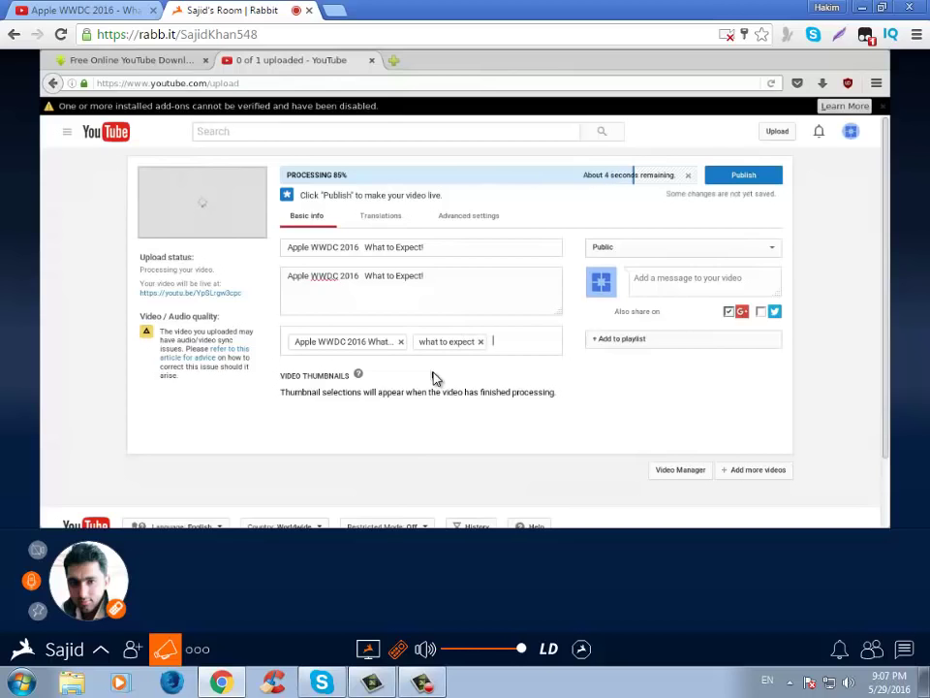
{"action": "type", "text": "new tec"}
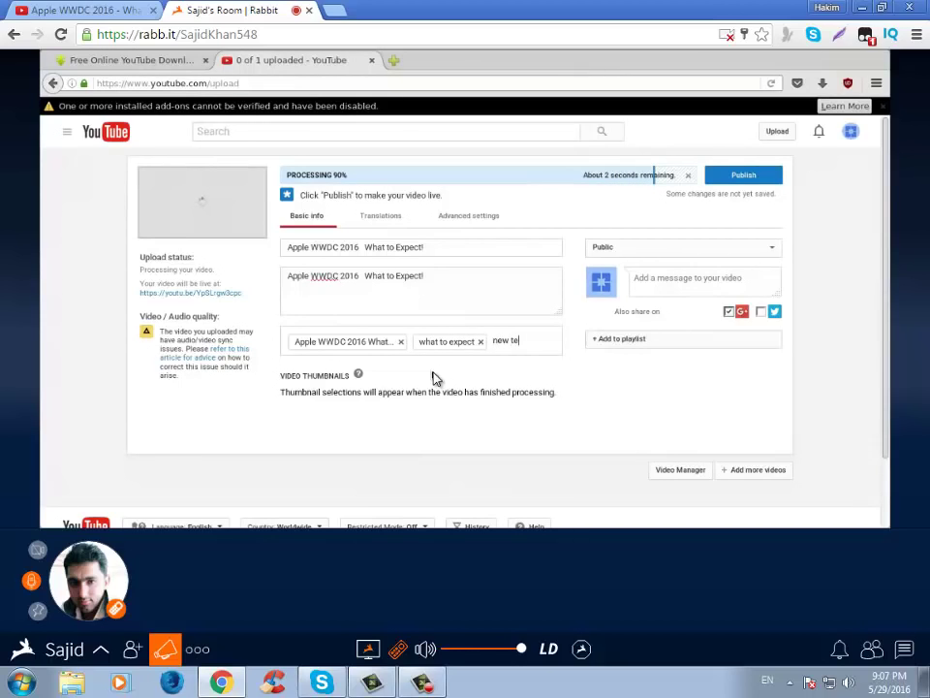
{"action": "type", "text": "h"}
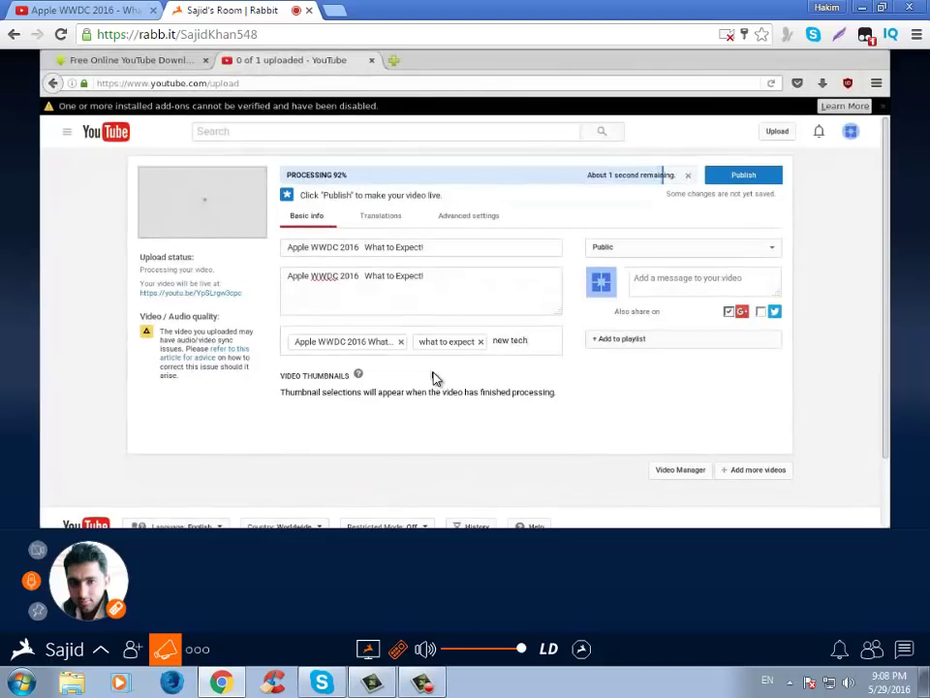
{"action": "type", "text": "nology"}
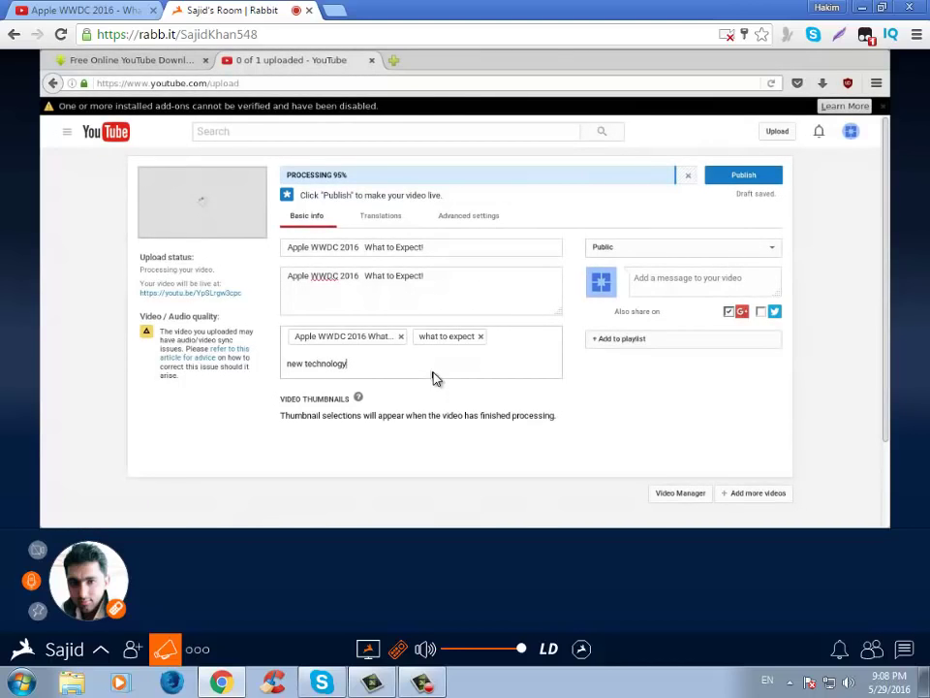
{"action": "key", "text": "Return"}
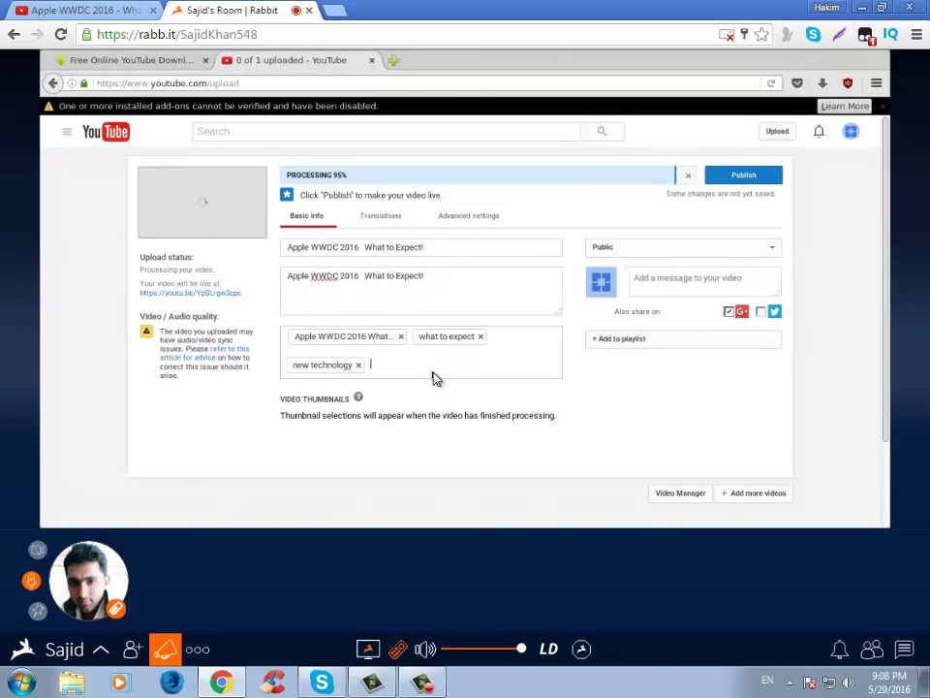
{"action": "type", "text": "apple,"}
{"action": "key", "text": "Return"}
{"action": "type", "text": "wwd"}
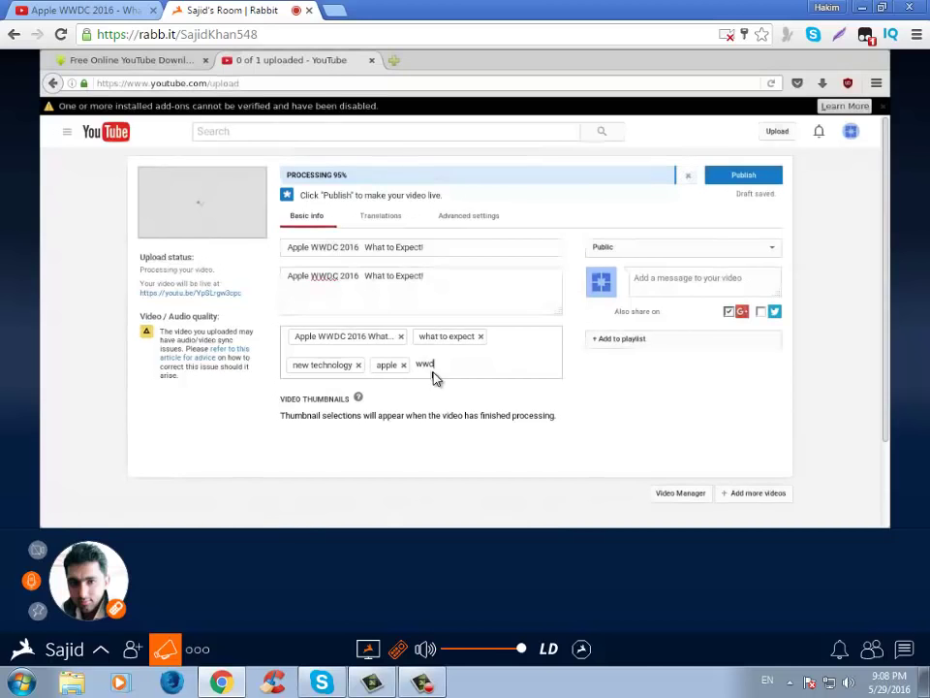
{"action": "type", "text": "c"}
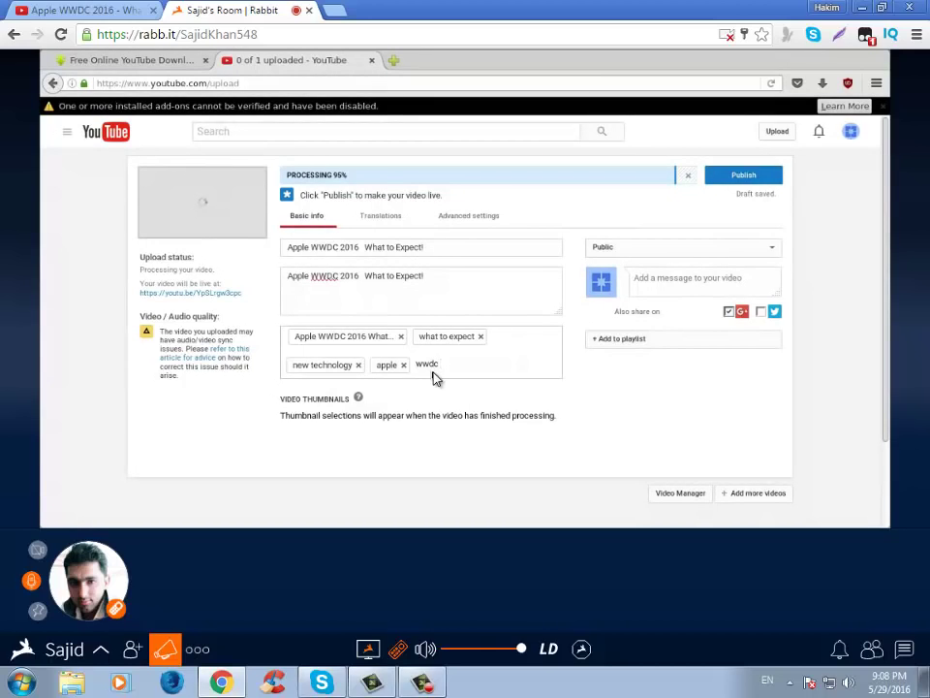
{"action": "type", "text": "2016"}
{"action": "key", "text": "Return"}
{"action": "type", "text": "."}
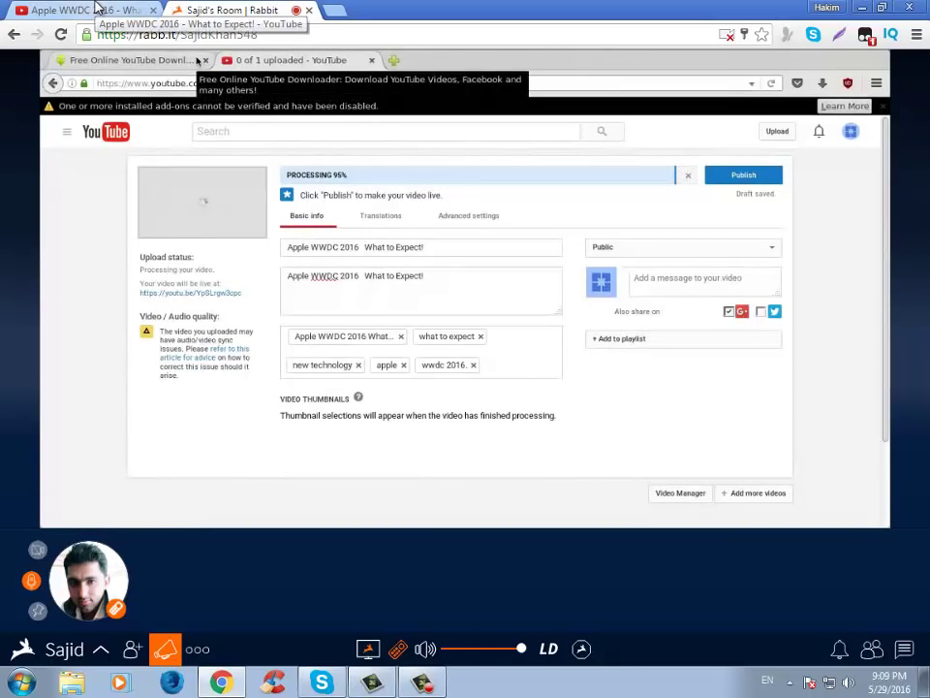
Switch to the first tab holding the Apple WWDC 2016 watch page
{"action": "left_click", "coordinate": [120, 12]}
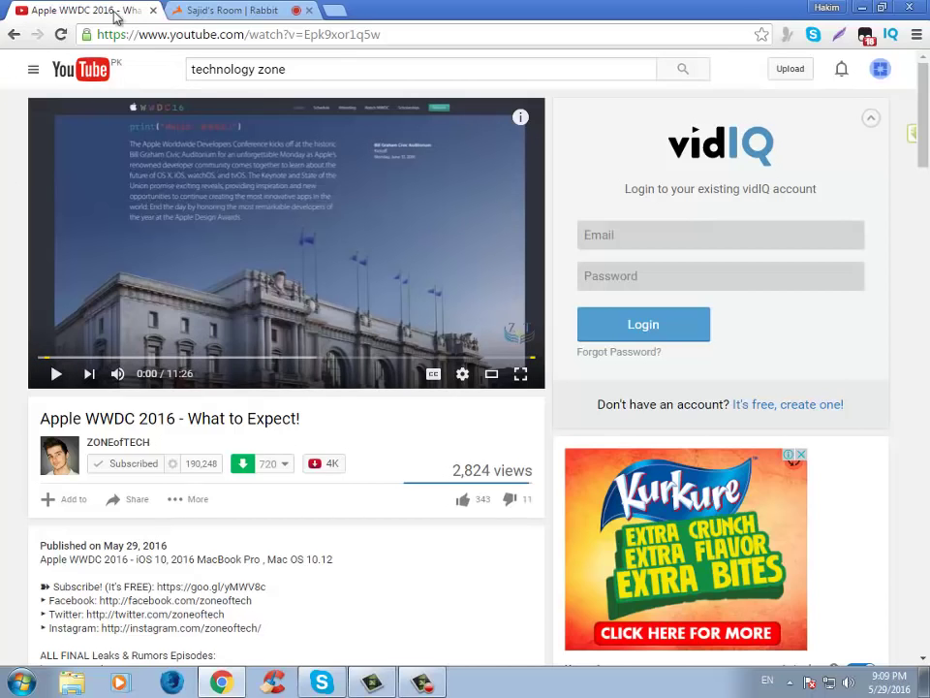
{"action": "left_click", "coordinate": [181, 12]}
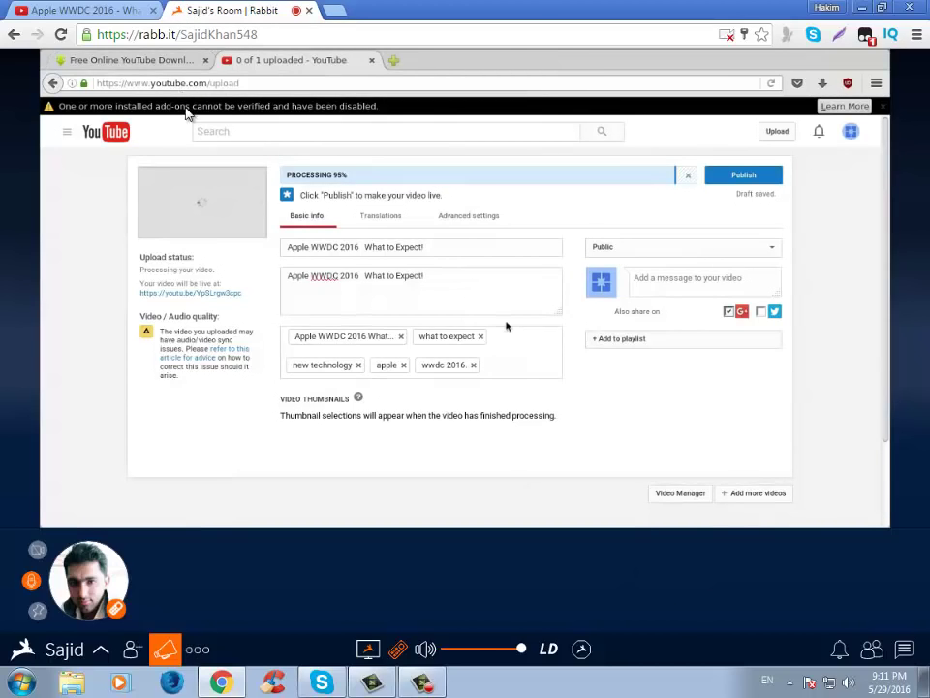
{"action": "left_click", "coordinate": [116, 8]}
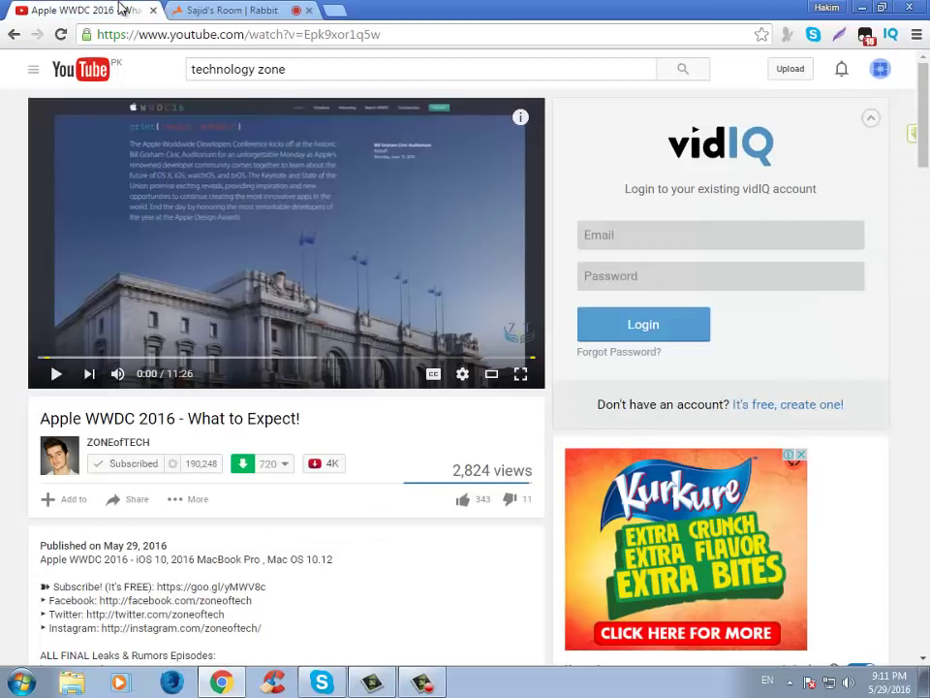
Toggle the YouTube guide menu and select the old 'technology zone' search text for replacing
{"action": "left_click", "coordinate": [34, 71]}
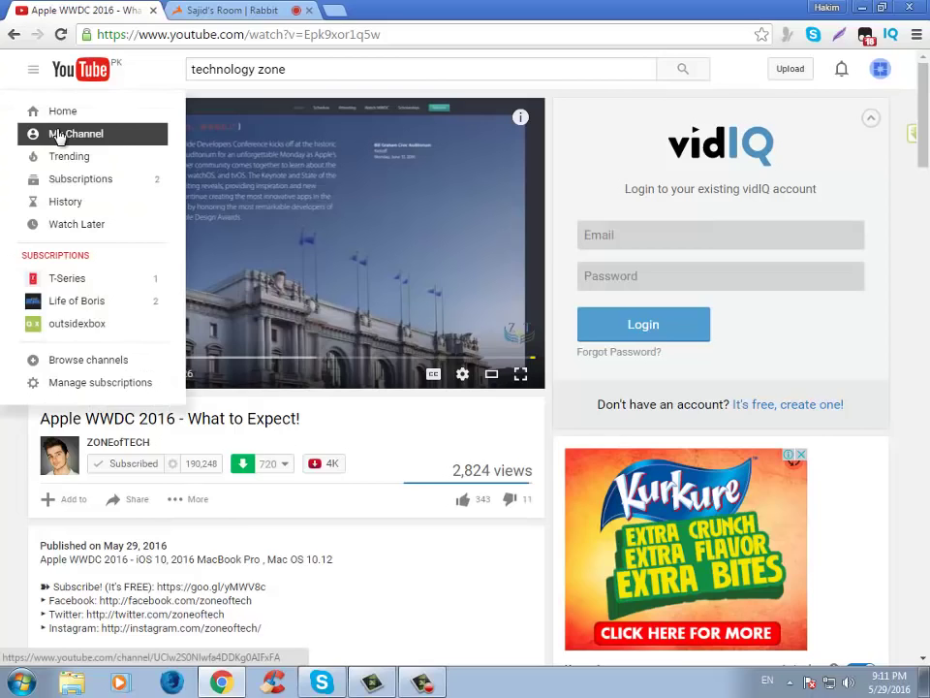
{"action": "left_click", "coordinate": [296, 66]}
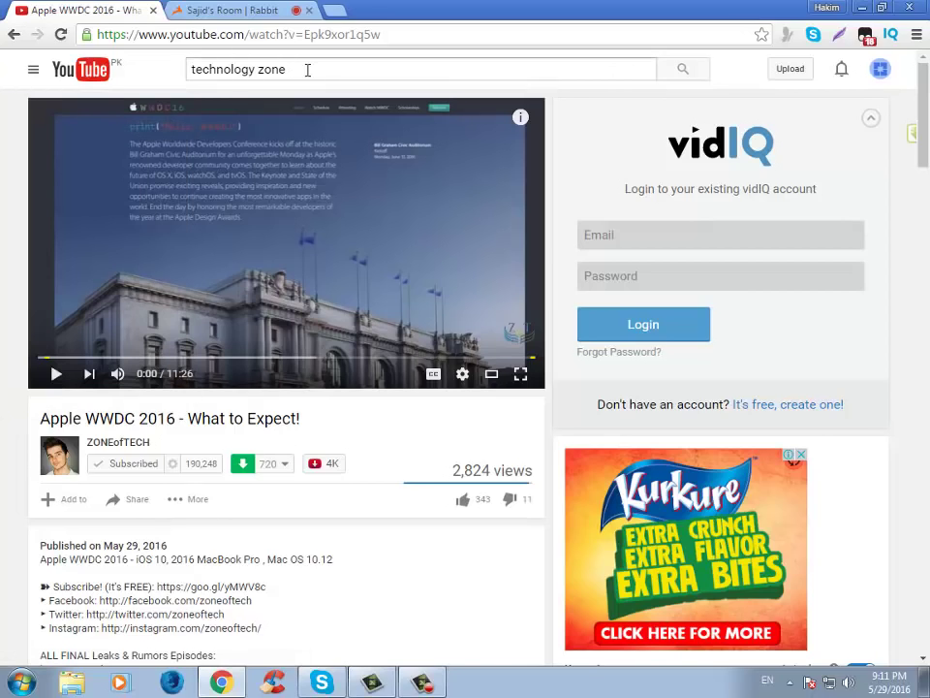
{"action": "left_click_drag", "start_coordinate": [307, 68], "coordinate": [117, 29]}
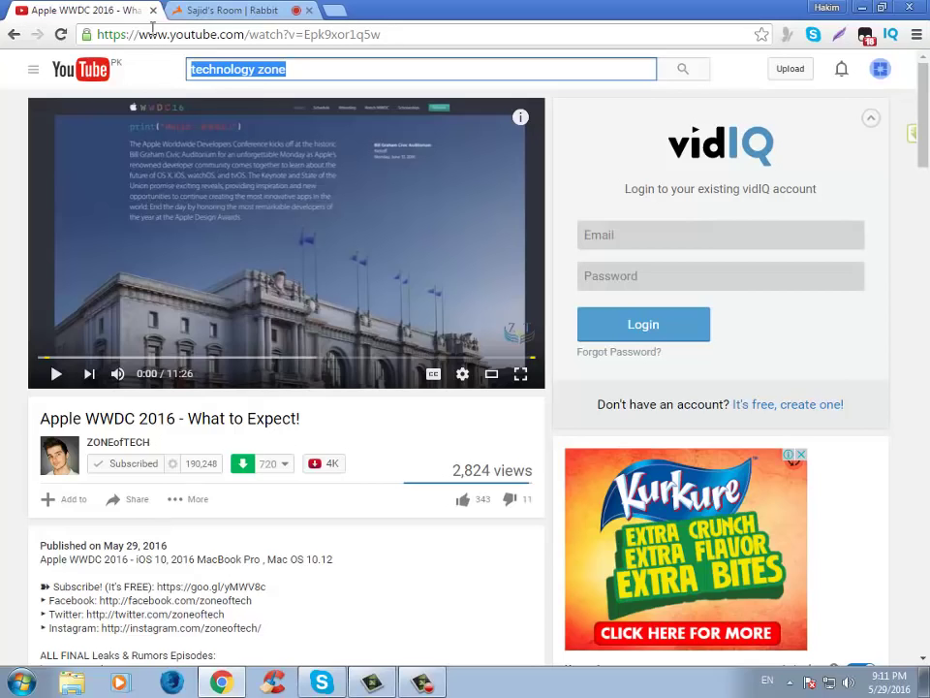
Search YouTube for 'top 10' and open the MostAmazingTop10 channel from the results
{"action": "type", "text": "top "}
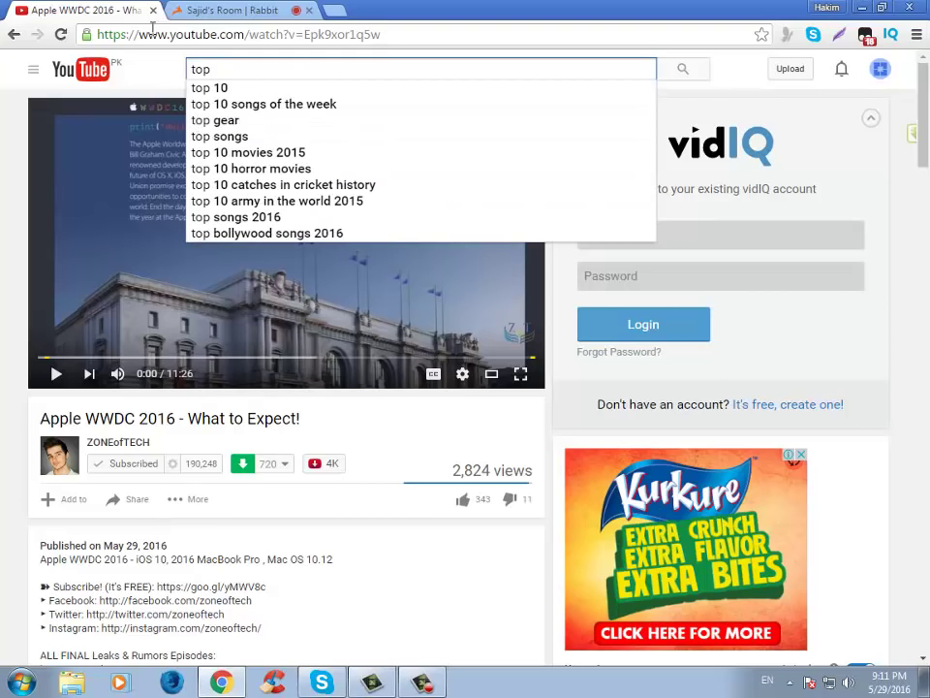
{"action": "type", "text": "10"}
{"action": "key", "text": "Return"}
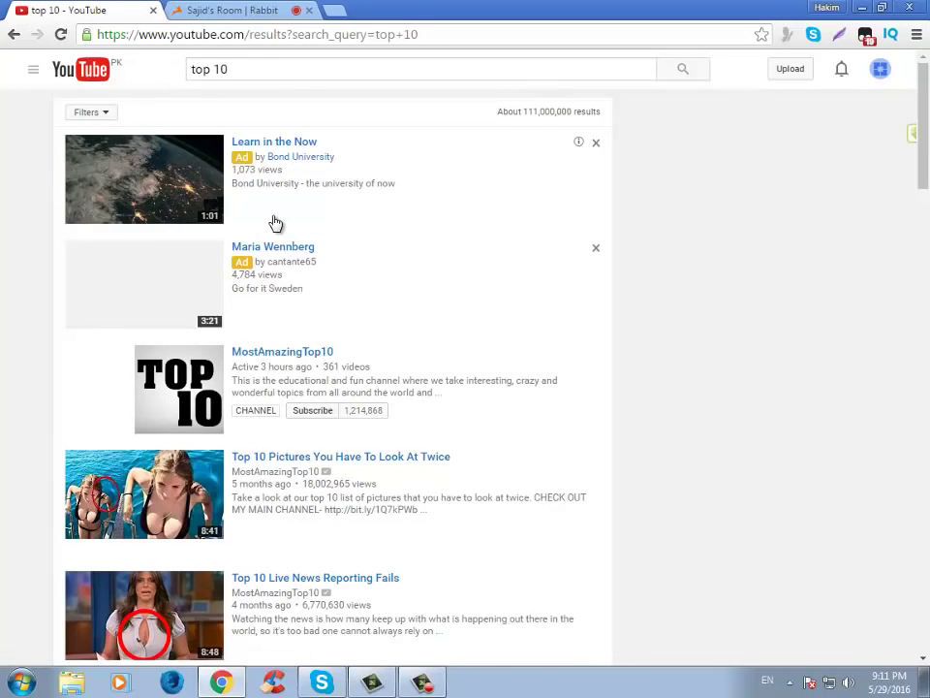
{"action": "scroll", "coordinate": [273, 222], "scroll_direction": "down", "scroll_amount": 1}
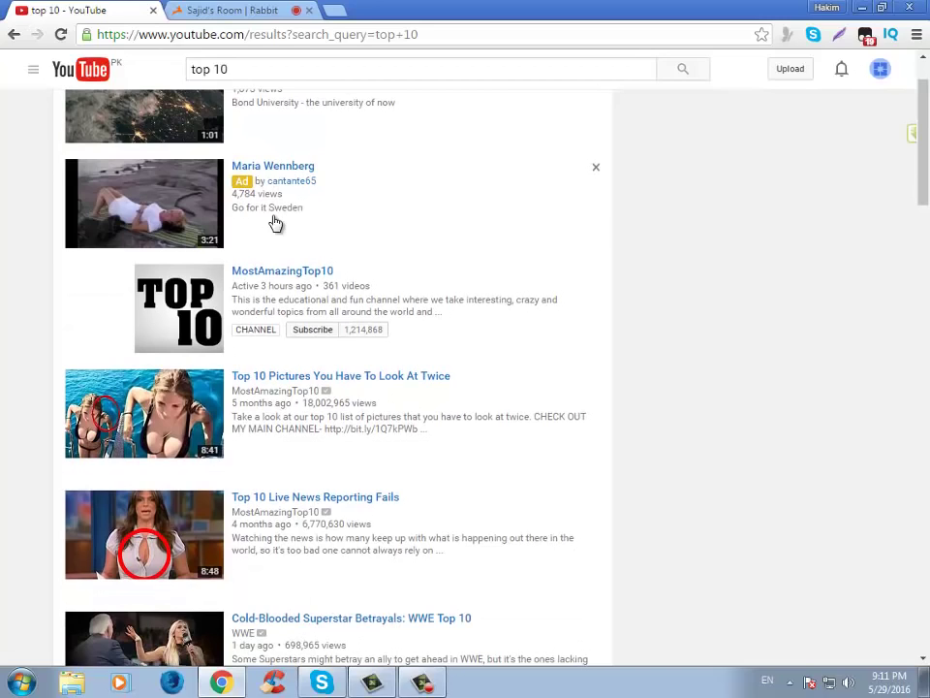
{"action": "left_click", "coordinate": [301, 280]}
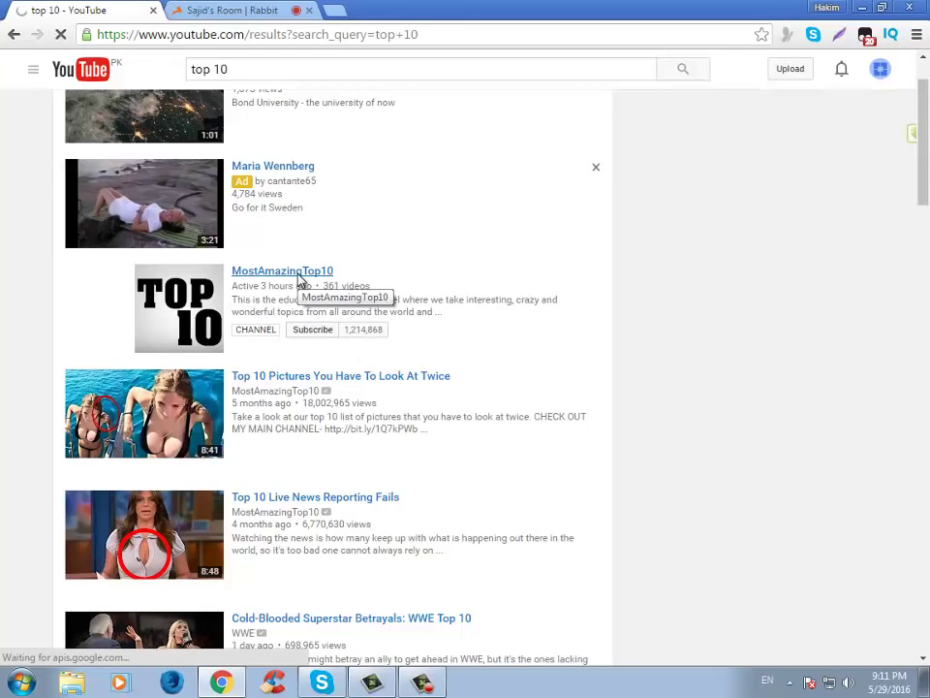
{"action": "mouse_move", "coordinate": [300, 280]}
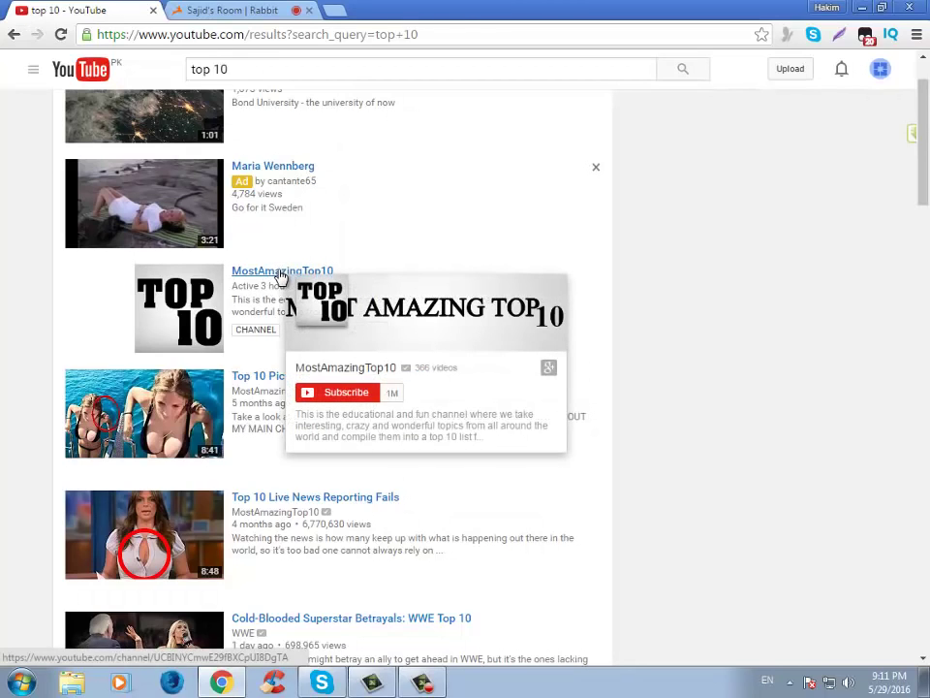
Open the MostAmazingTop10 channel page and switch to its Videos grid of uploads
{"action": "left_click", "coordinate": [280, 275]}
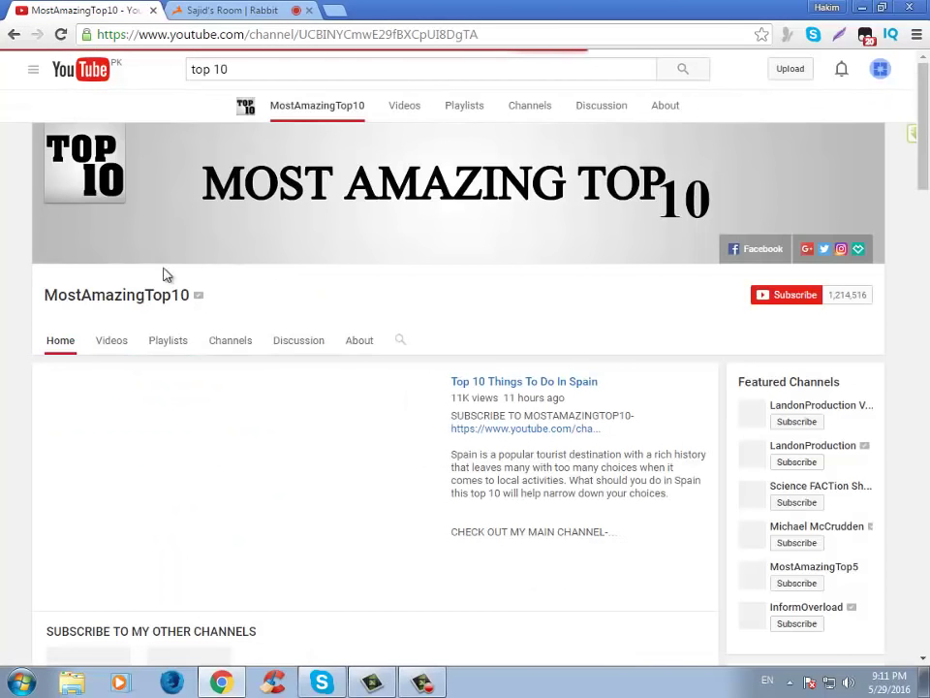
{"action": "scroll", "coordinate": [208, 351], "scroll_direction": "down", "scroll_amount": 2}
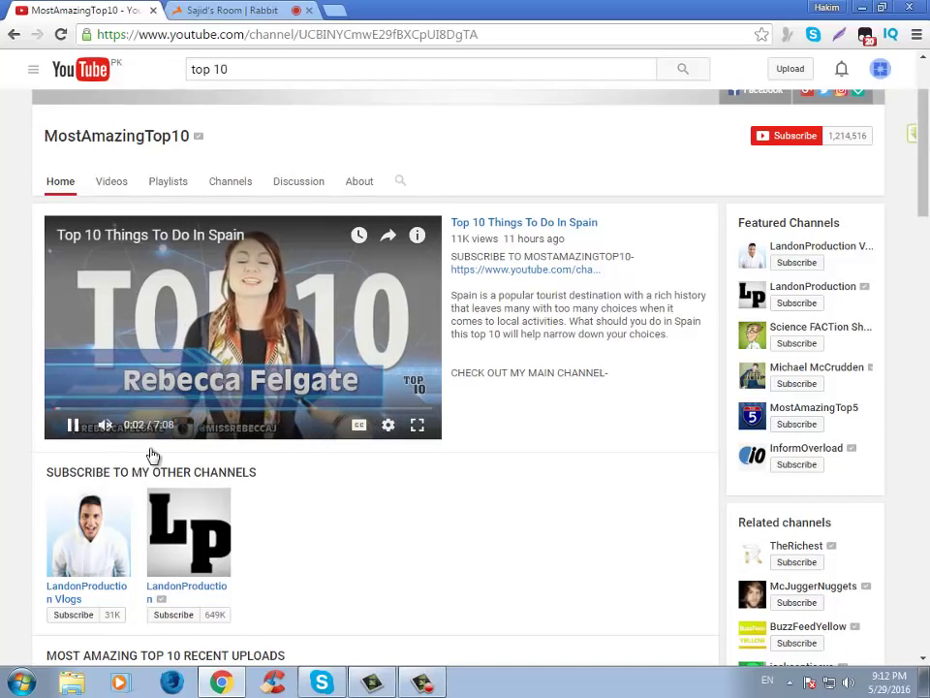
{"action": "left_click", "coordinate": [227, 499]}
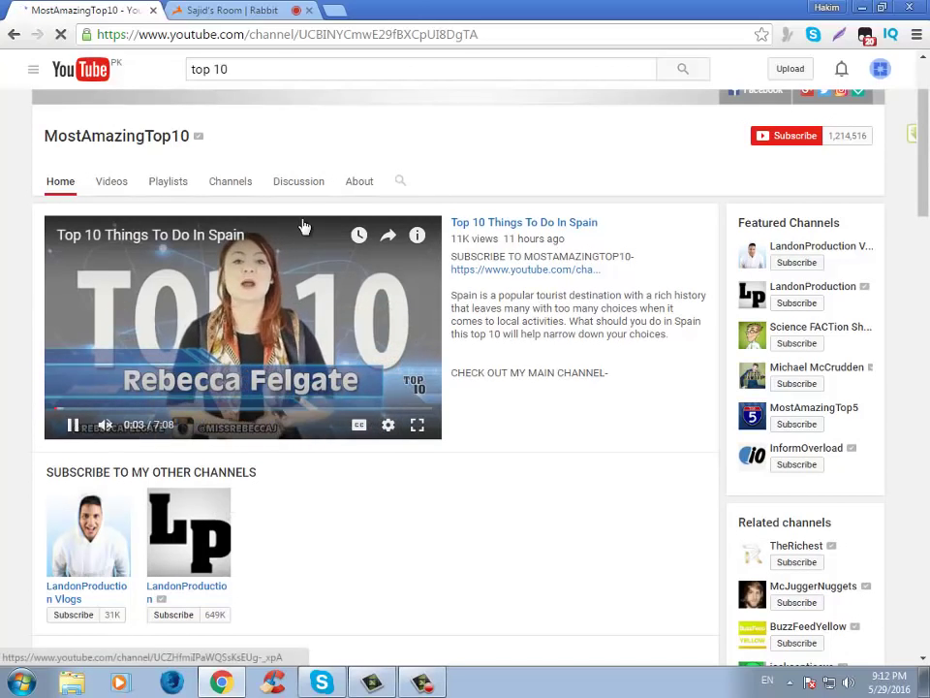
{"action": "left_click", "coordinate": [118, 186]}
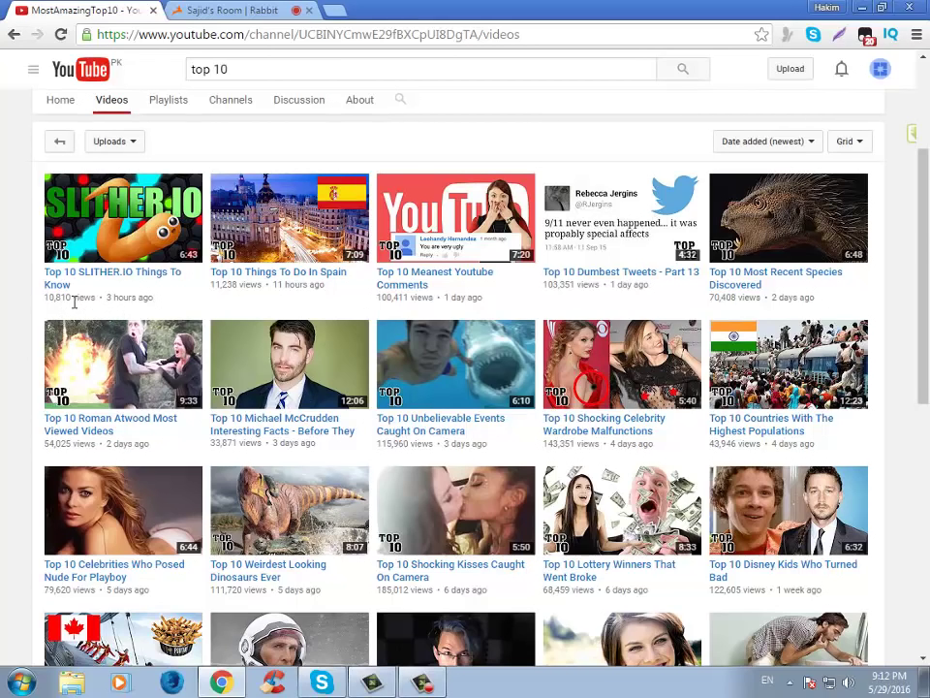
Pause the Top 10 SLITHER.IO video, subscribe to MostAmazingTop10, and return to Sajid's Room
{"action": "left_click", "coordinate": [109, 214]}
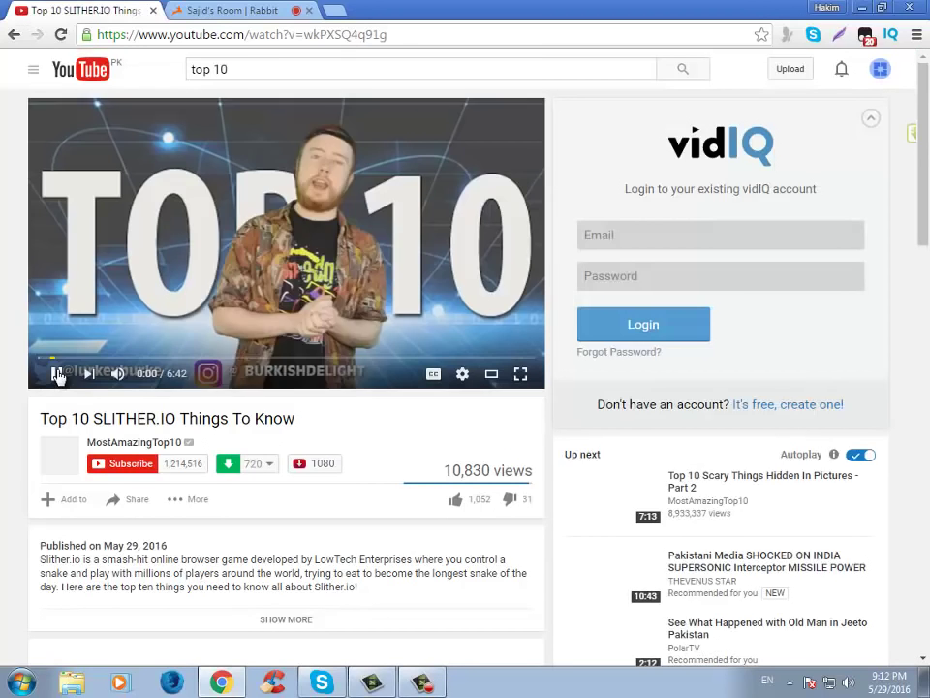
{"action": "left_click", "coordinate": [58, 375]}
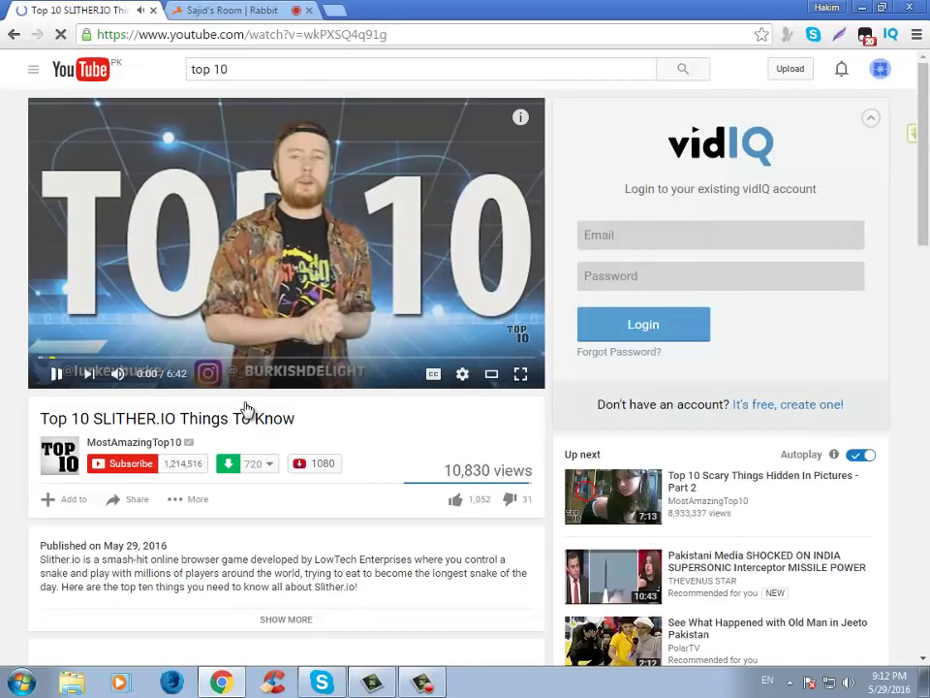
{"action": "left_click", "coordinate": [124, 465]}
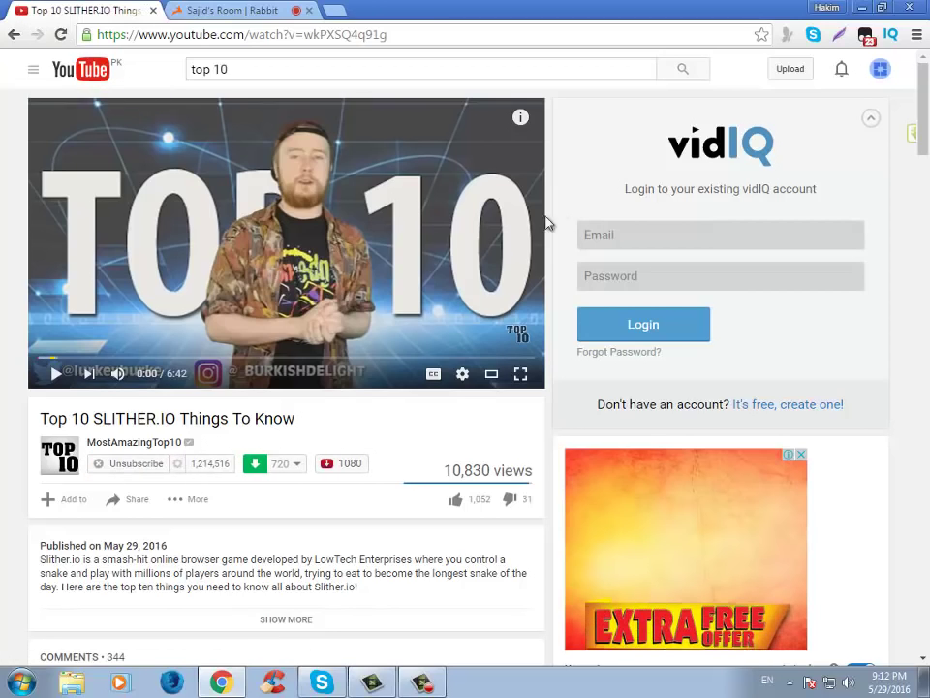
{"action": "left_click", "coordinate": [229, 11]}
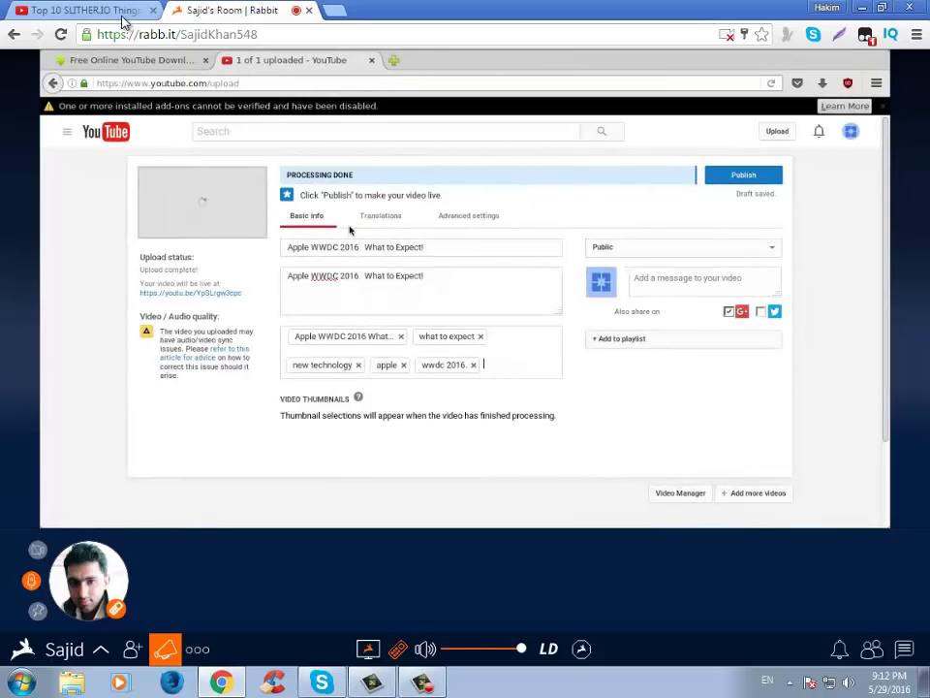
{"action": "left_click", "coordinate": [87, 11]}
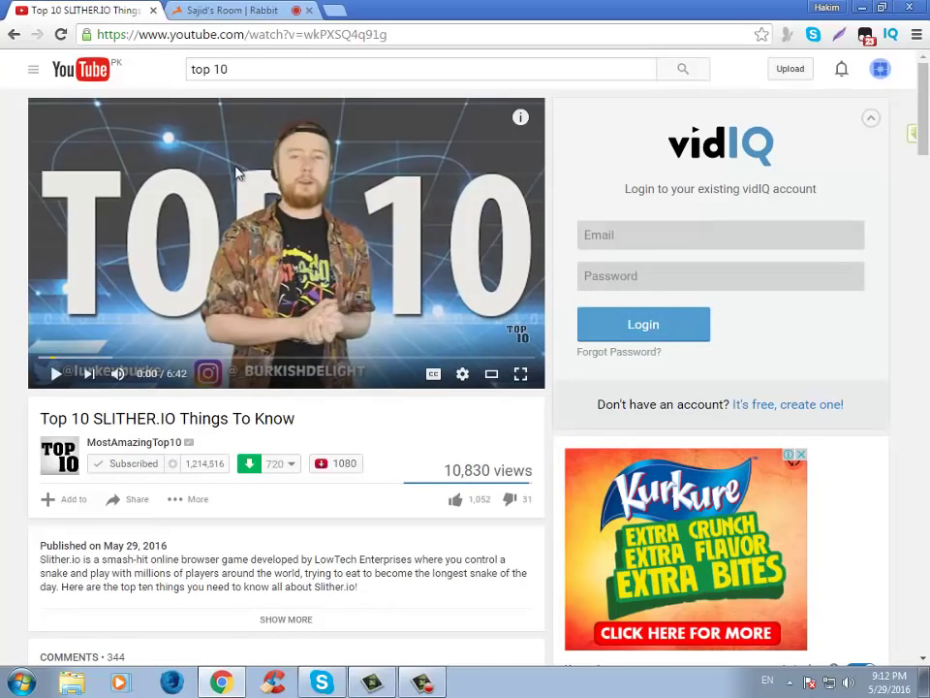
{"action": "left_click", "coordinate": [245, 8]}
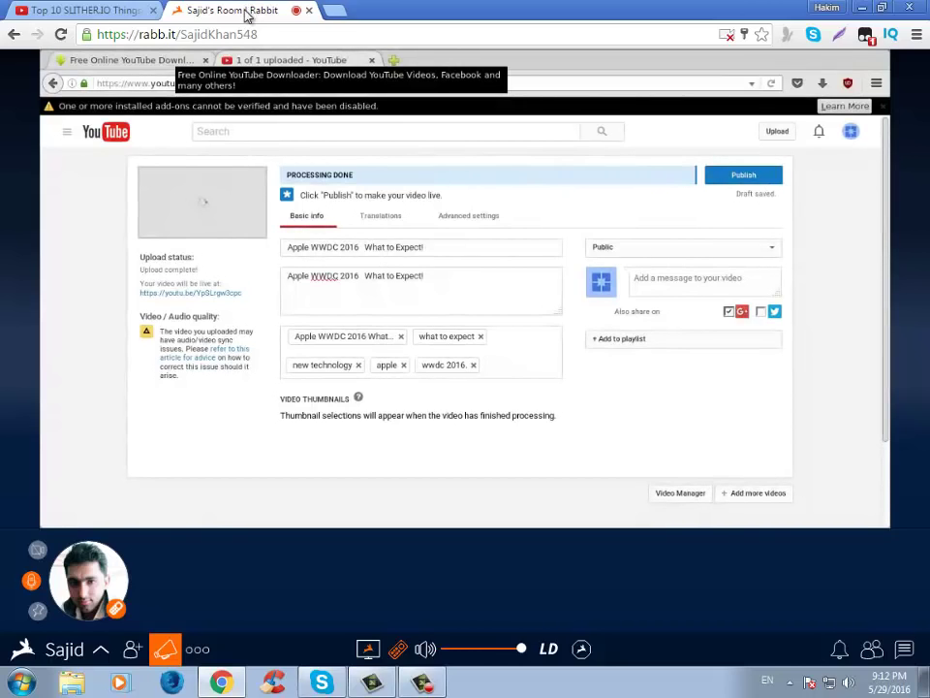
Add the share message 'do not for get subsa' and publish the Apple WWDC 2016 video
{"action": "left_click", "coordinate": [658, 271]}
{"action": "type", "text": "do"}
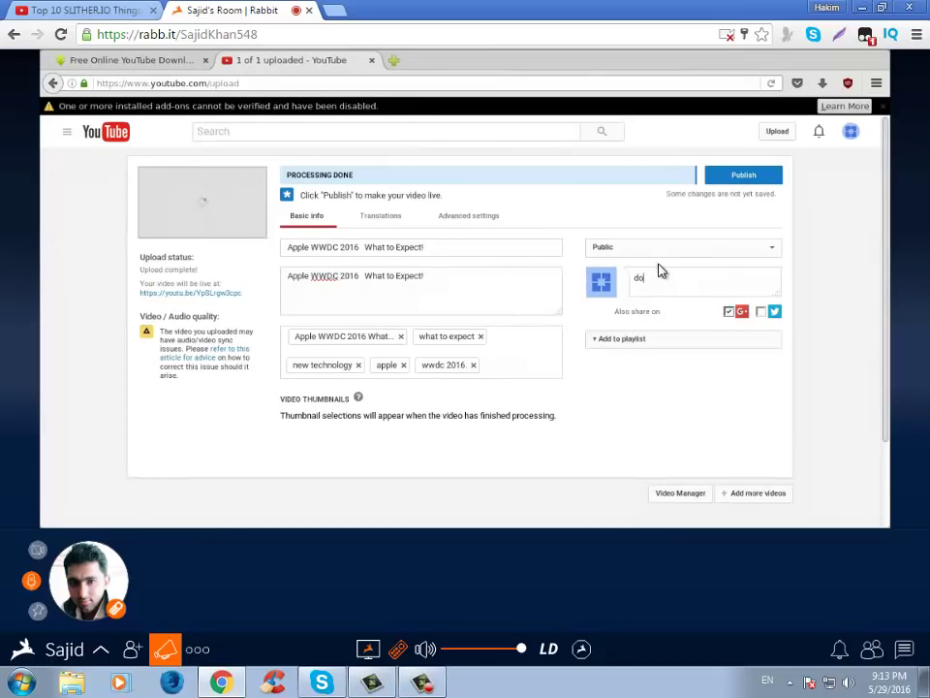
{"action": "type", "text": " not for get subscribe"}
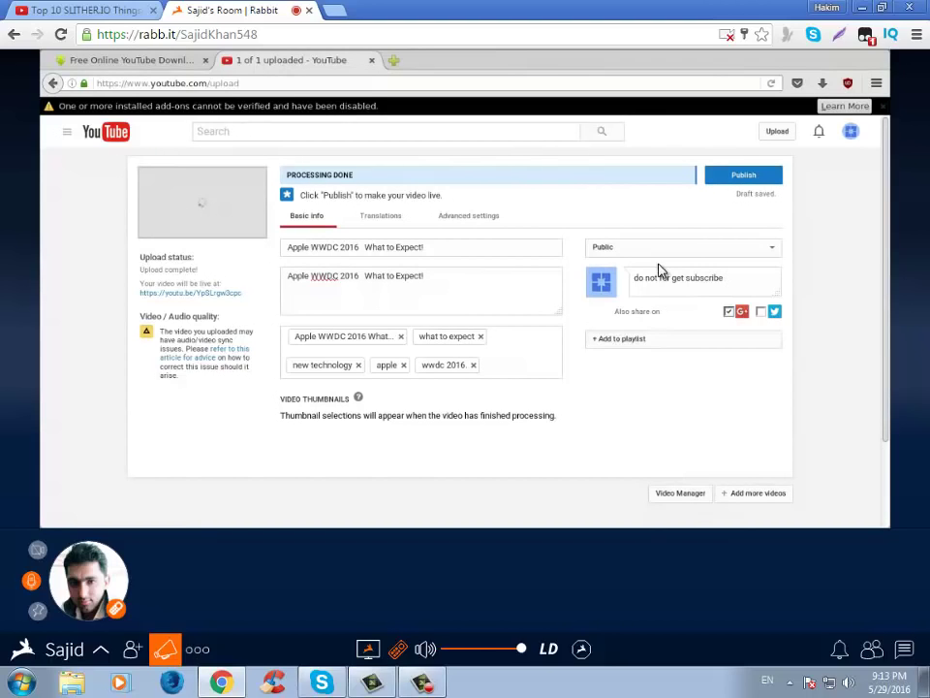
{"action": "type", "text": "and share"}
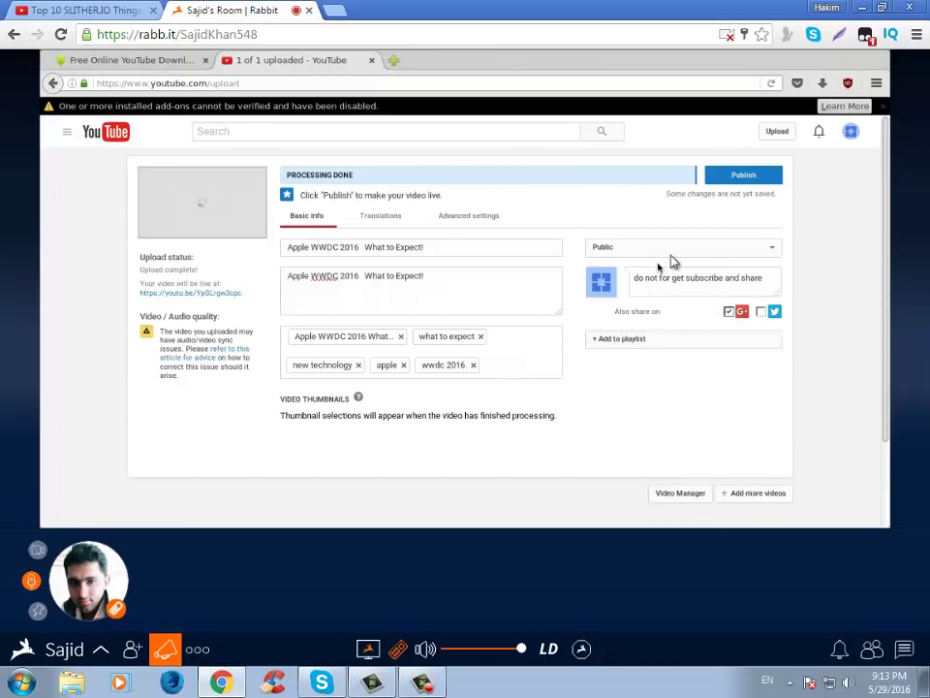
{"action": "left_click", "coordinate": [758, 182]}
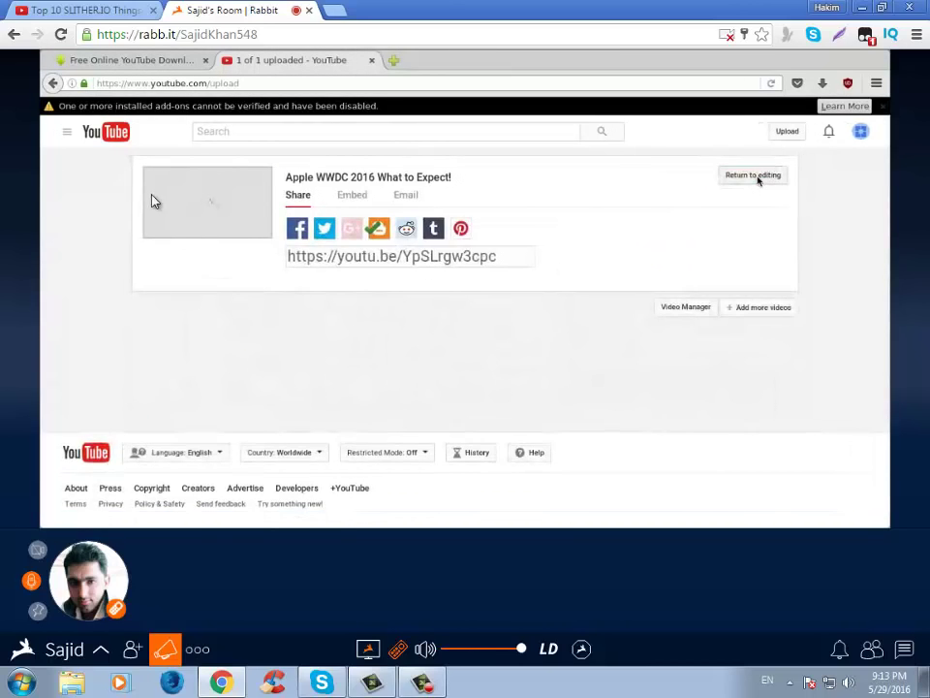
Go to My Channel from the guide menu and open Video Manager listing both uploads
{"action": "left_click", "coordinate": [68, 133]}
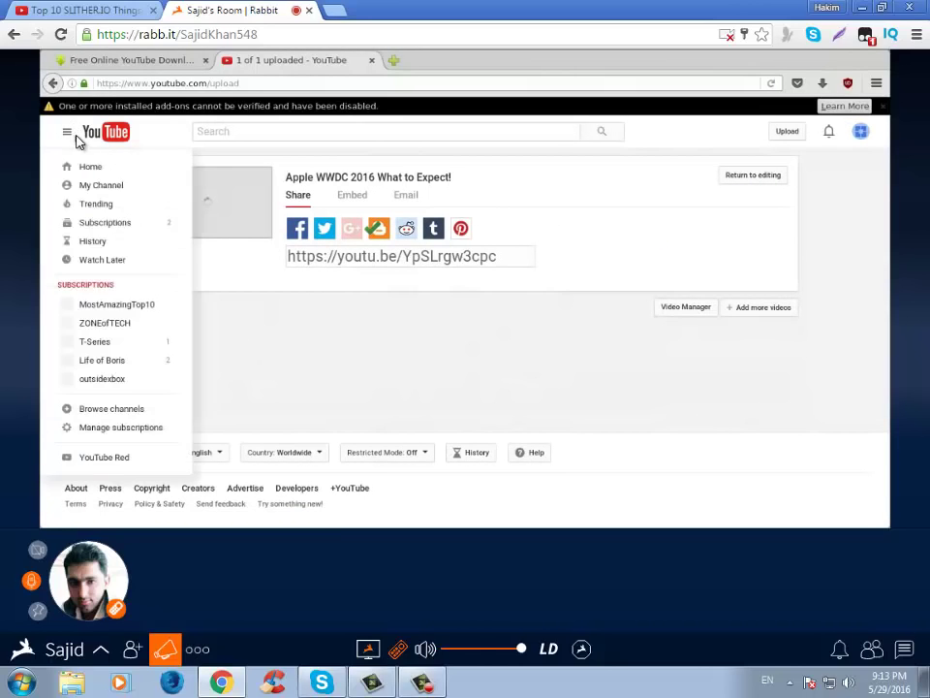
{"action": "left_click", "coordinate": [92, 189]}
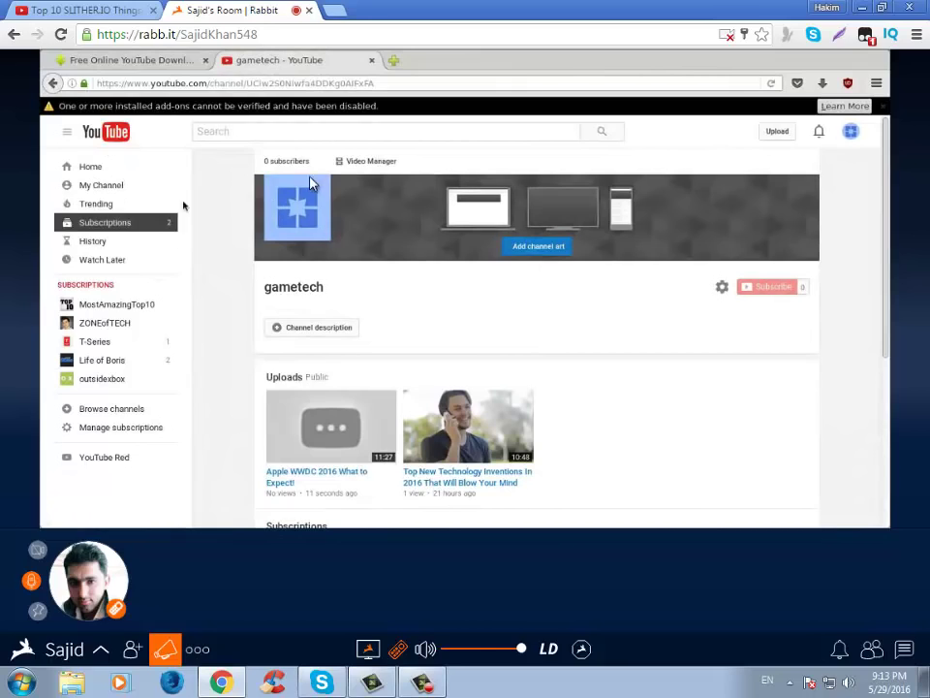
{"action": "left_click", "coordinate": [366, 164]}
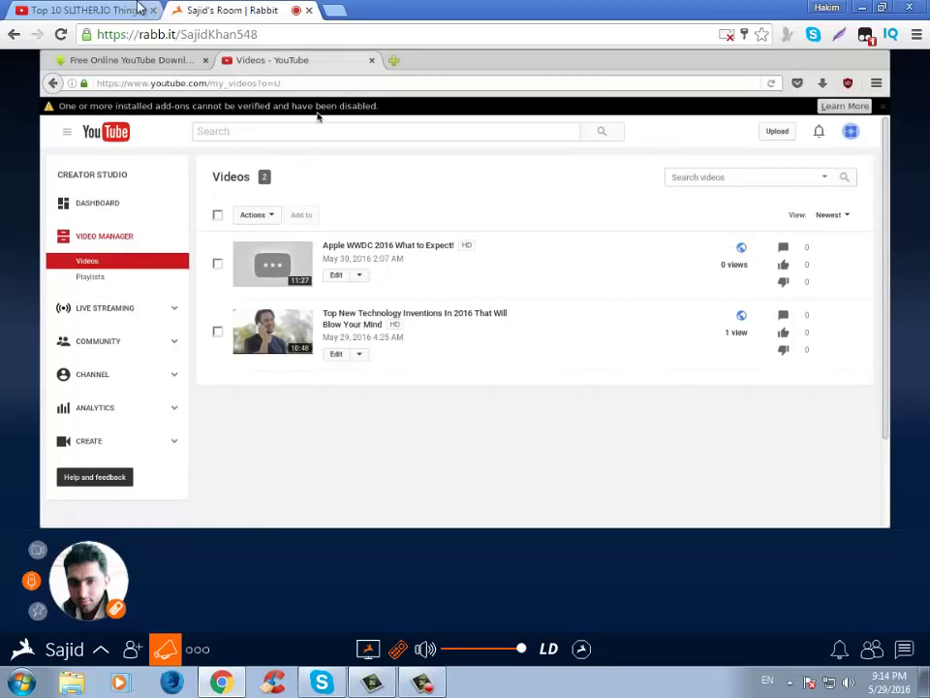
{"action": "left_click", "coordinate": [104, 9]}
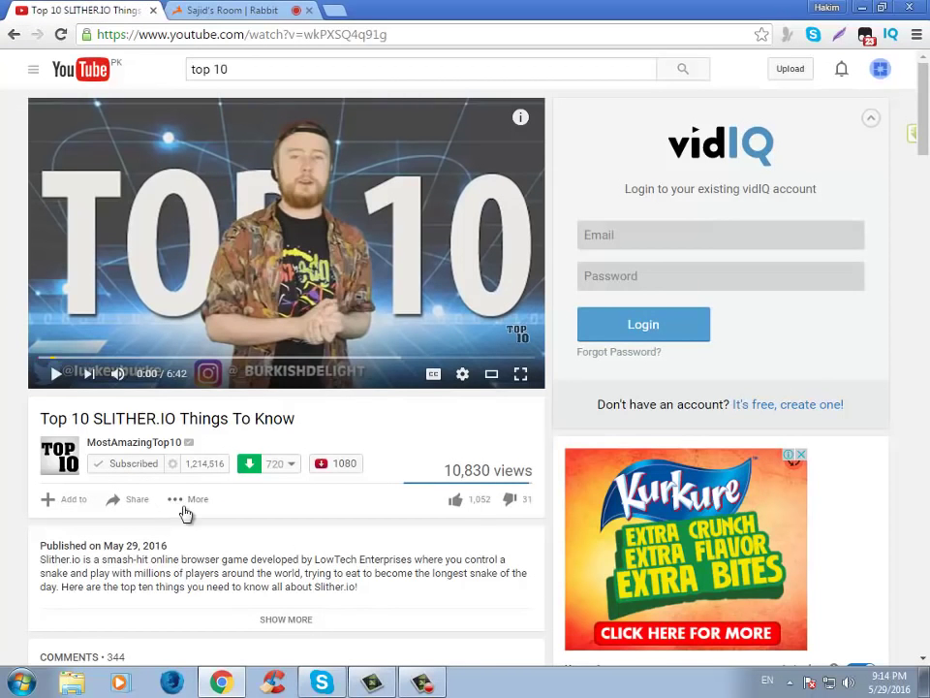
{"action": "scroll", "coordinate": [261, 543], "scroll_direction": "down", "scroll_amount": 1}
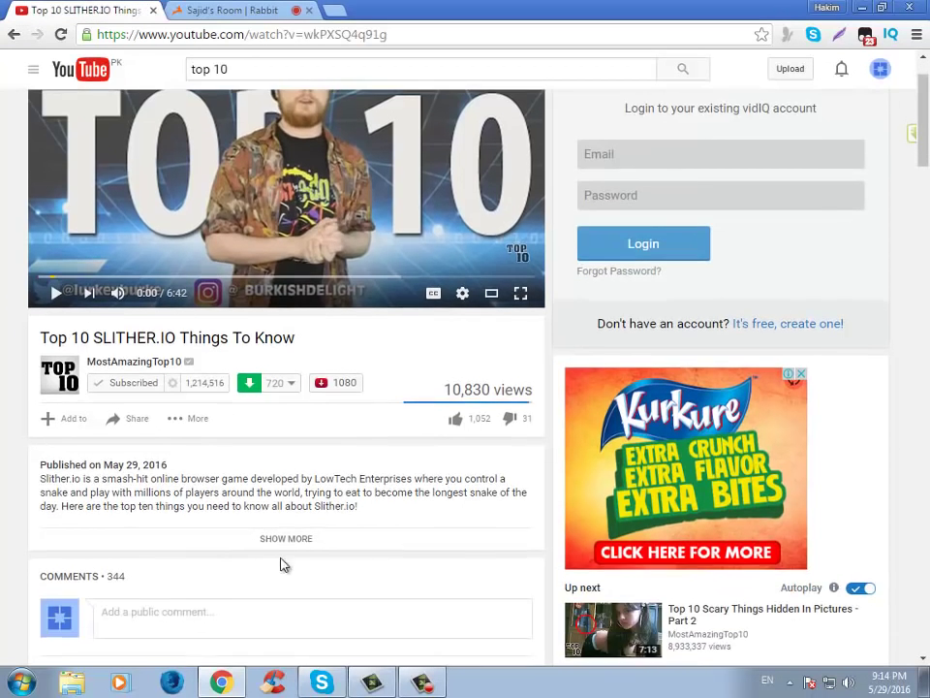
{"action": "left_click", "coordinate": [286, 539]}
{"action": "scroll", "coordinate": [297, 539], "scroll_direction": "down", "scroll_amount": 3}
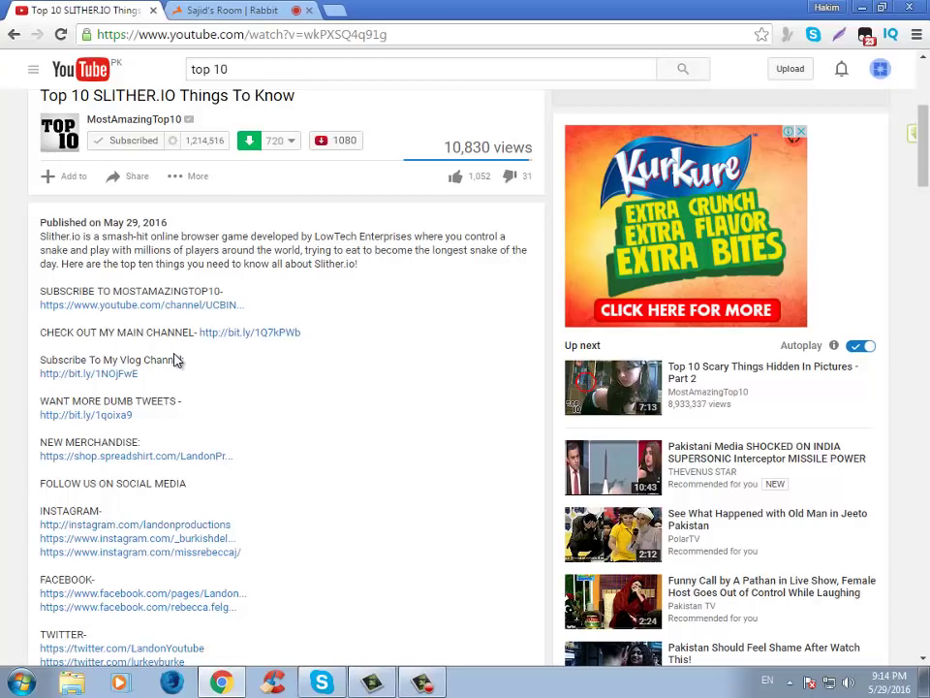
{"action": "scroll", "coordinate": [176, 360], "scroll_direction": "down", "scroll_amount": 2}
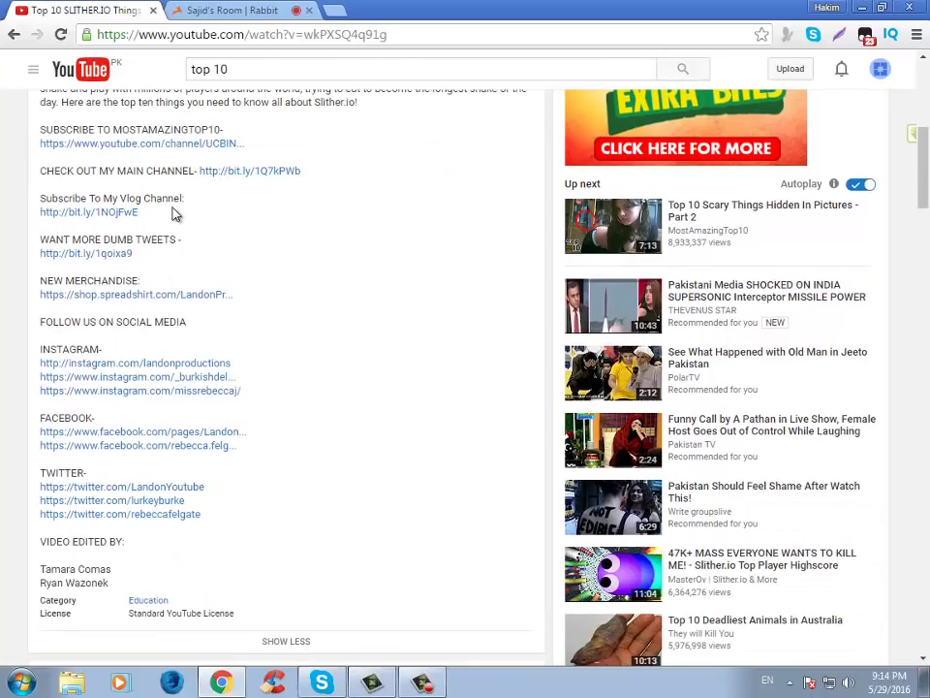
{"action": "scroll", "coordinate": [125, 218], "scroll_direction": "down", "scroll_amount": 2}
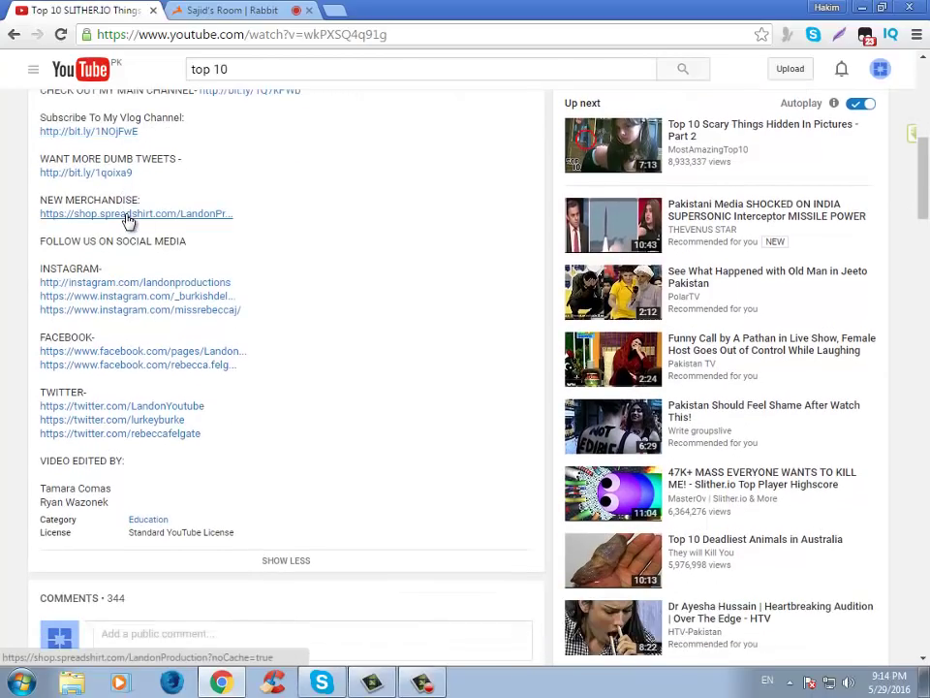
{"action": "scroll", "coordinate": [141, 270], "scroll_direction": "down", "scroll_amount": 2}
{"action": "scroll", "coordinate": [145, 265], "scroll_direction": "up", "scroll_amount": 8}
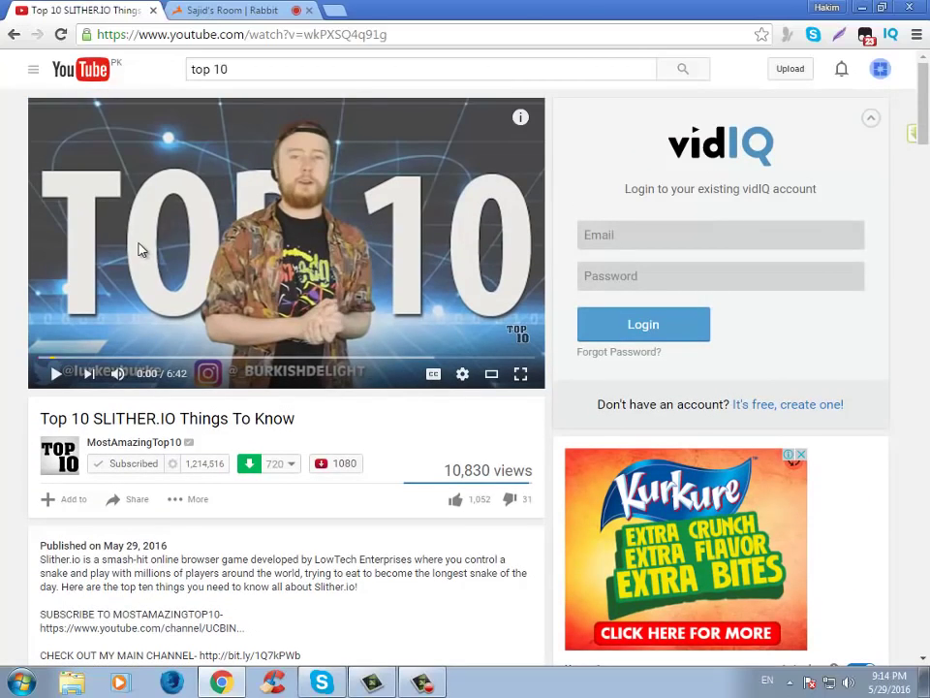
{"action": "left_click", "coordinate": [196, 10]}
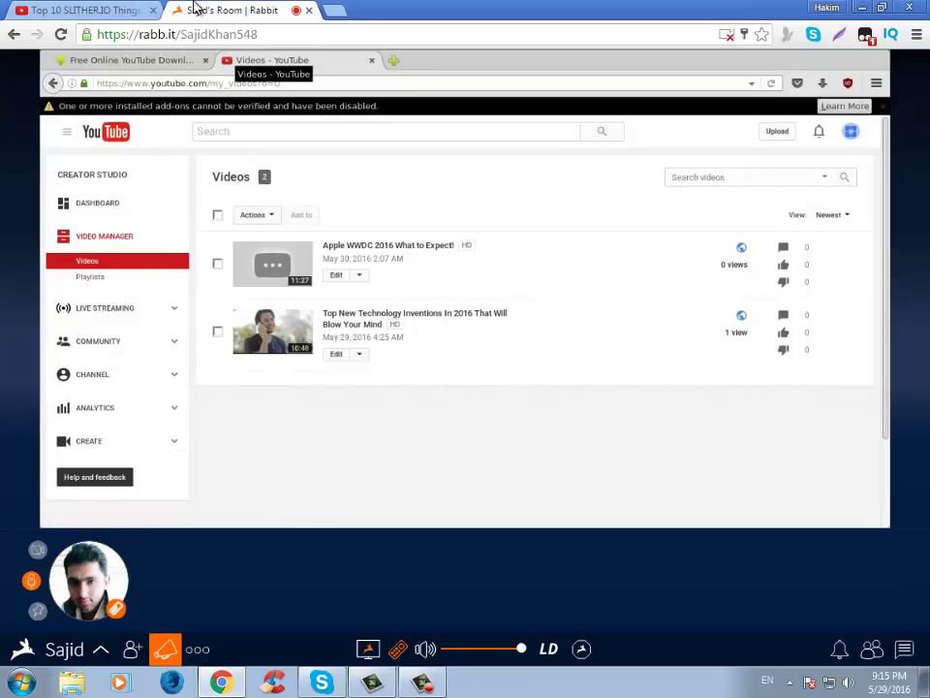